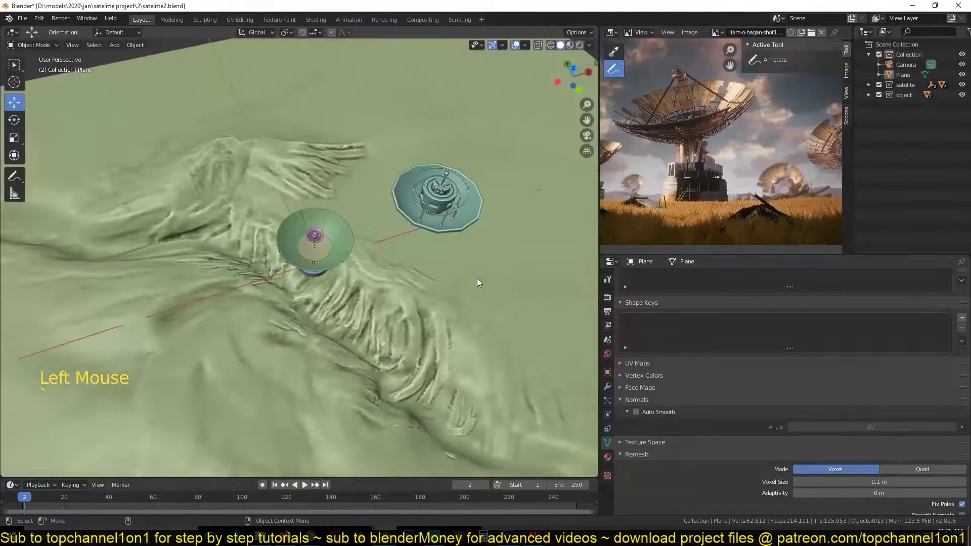
Step: Examine the sculpted terrain's mesh density from several angles, alternating wireframe and solid shading
left_click(390, 238)
middle_click_drag(391, 238, 317, 201)
scroll(273, 217, "down", 5)
scroll(240, 216, "up", 3)
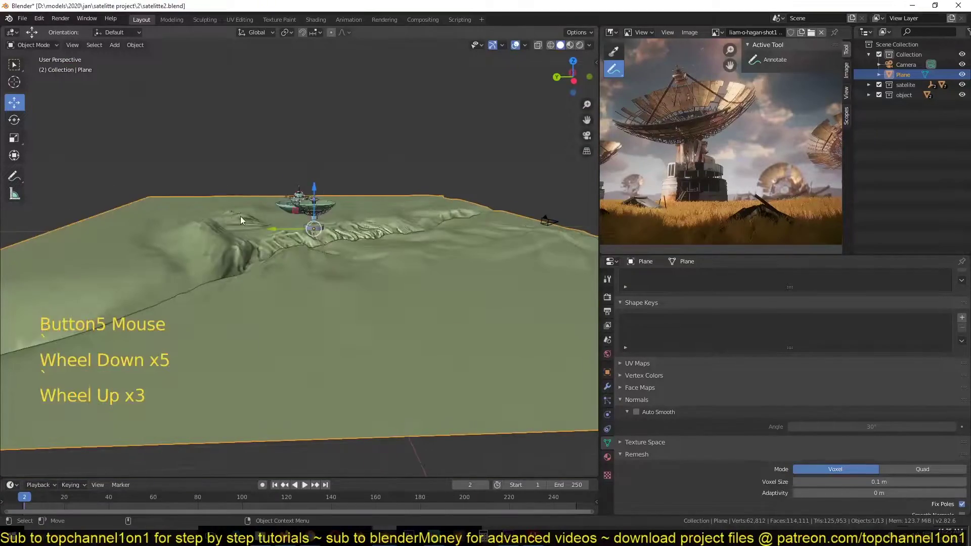
key("z")
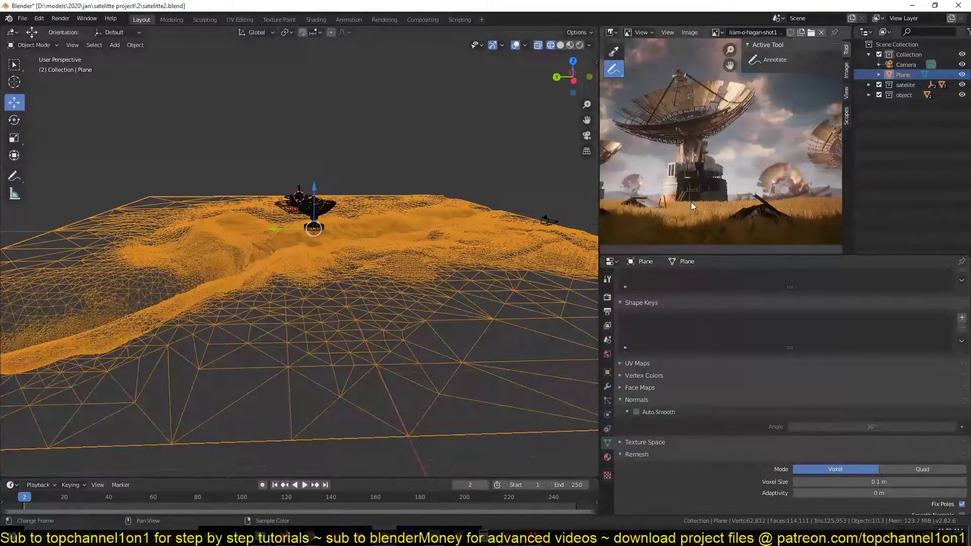
scroll(437, 247, "up", 5)
key("z")
scroll(520, 190, "down", 6)
key("grave")
middle_click_drag(519, 191, 393, 224)
scroll(471, 225, "up", 4)
middle_click_drag(471, 225, 385, 162, "shift")
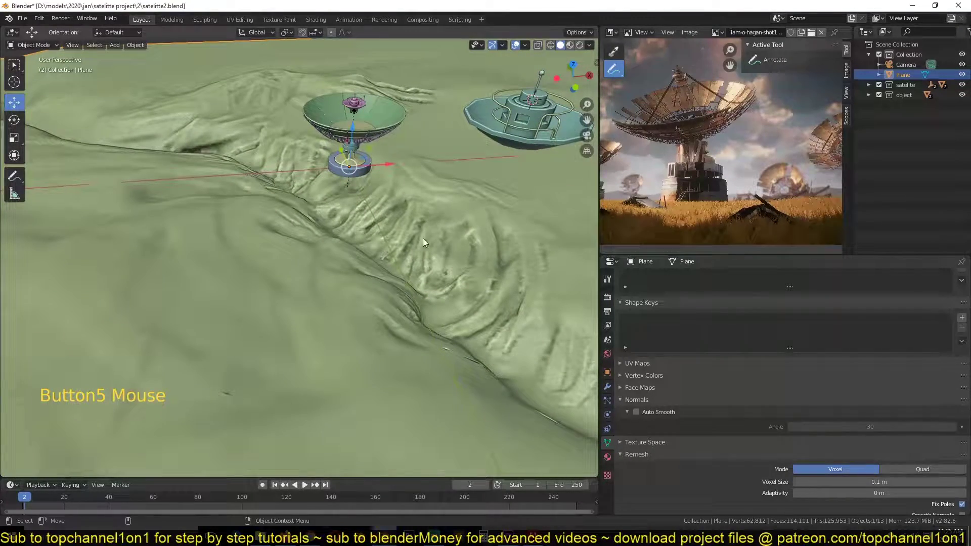
key("z")
mouse_move(195, 234)
middle_mouse_down()
mouse_move(320, 249)
mouse_move(344, 219)
middle_mouse_up()
scroll(353, 212, "down", 4)
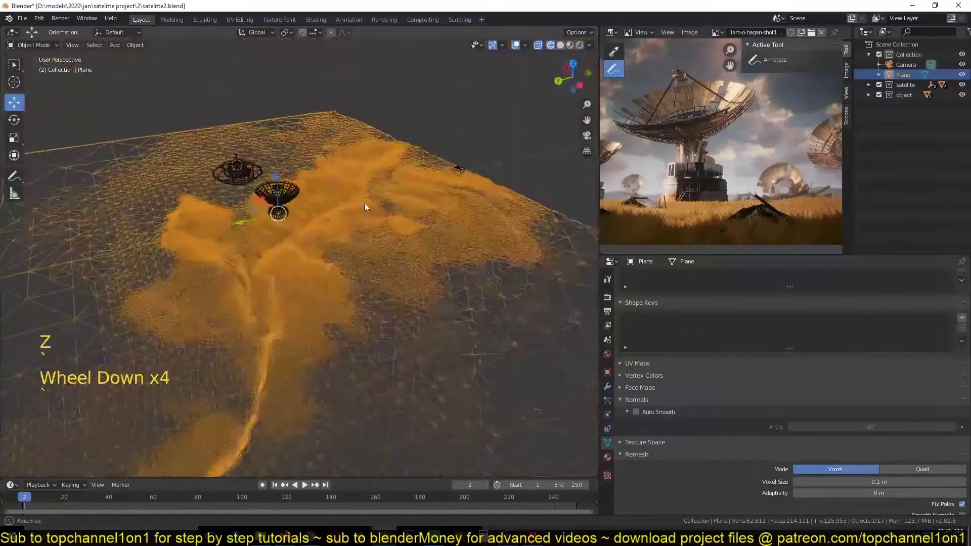
scroll(332, 227, "up", 4)
scroll(333, 228, "down", 3)
key("z")
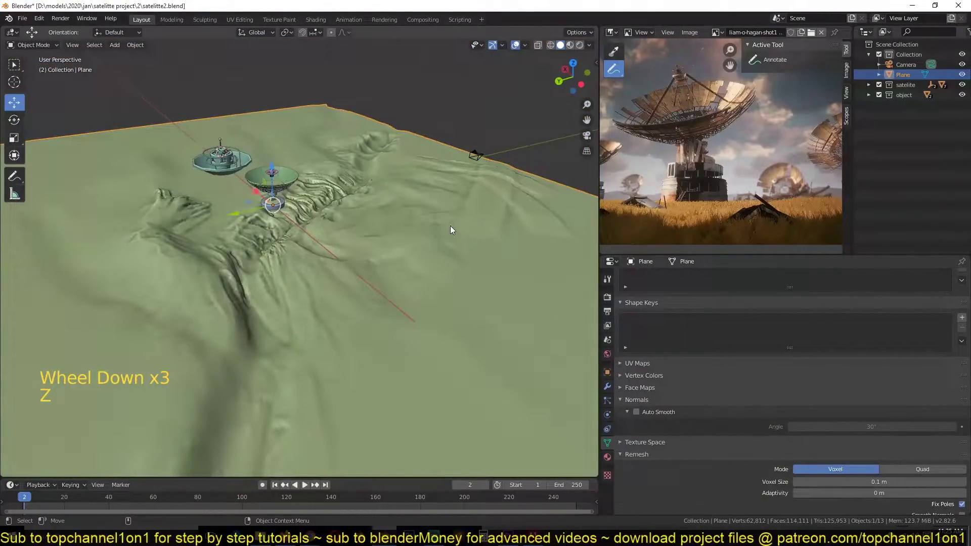
scroll(450, 226, "down", 3)
scroll(450, 225, "up", 4)
middle_click_drag(456, 212, 435, 208)
scroll(311, 188, "down", 1)
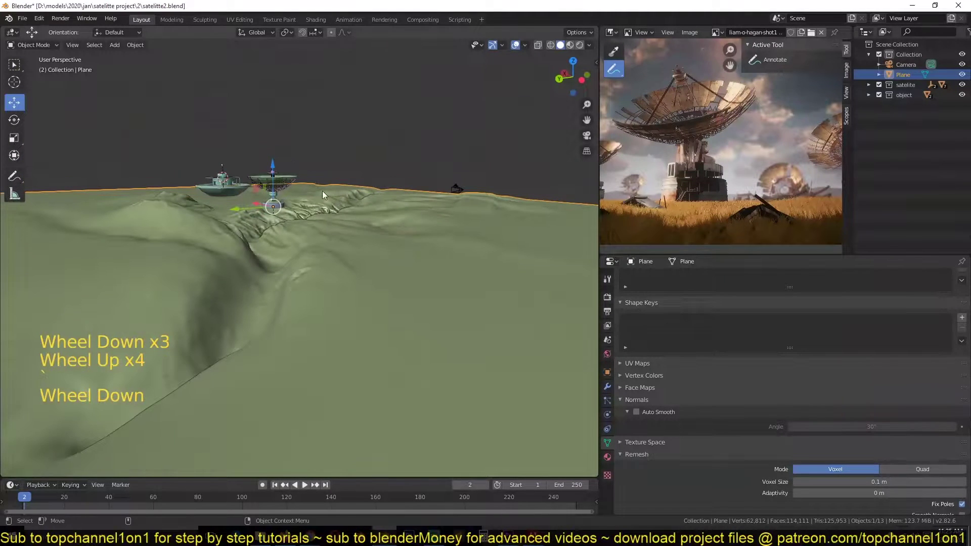
Step: Duplicate the terrain plane and offset the copy 3.29 m along Z
left_click_drag(274, 163, 295, 211)
key("shift+d")
scroll(360, 272, "down", 6)
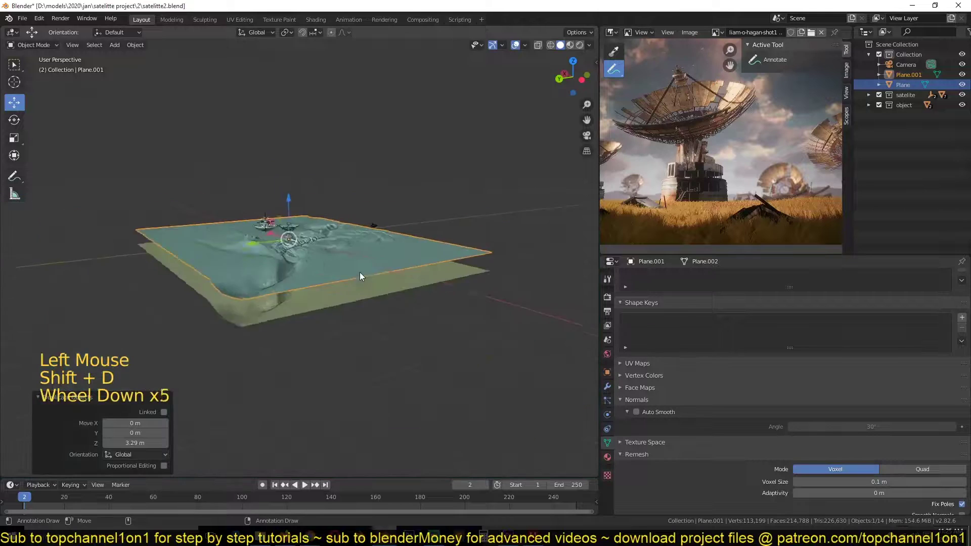
key("grave")
Step: Move the original terrain plane into a new collection named backup
left_click(353, 243)
key("m")
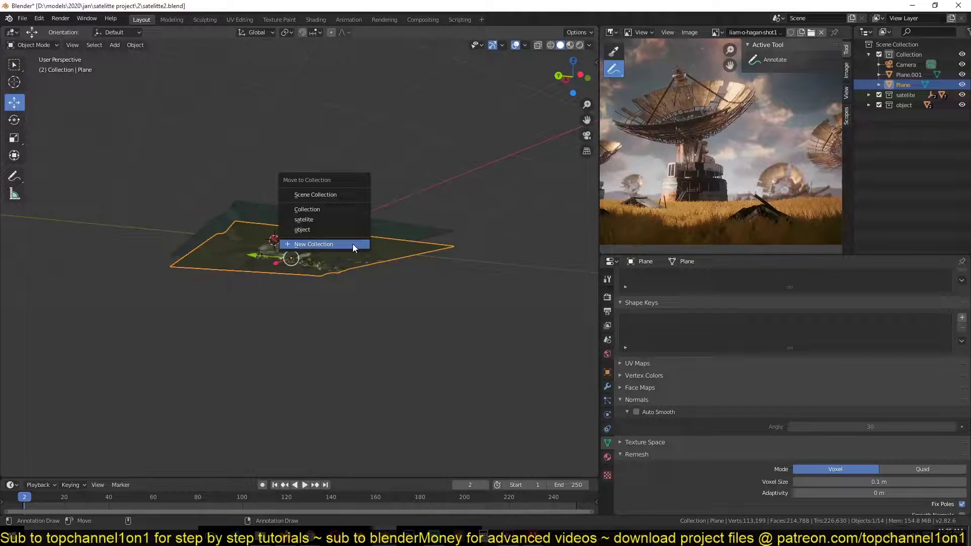
left_click(353, 244)
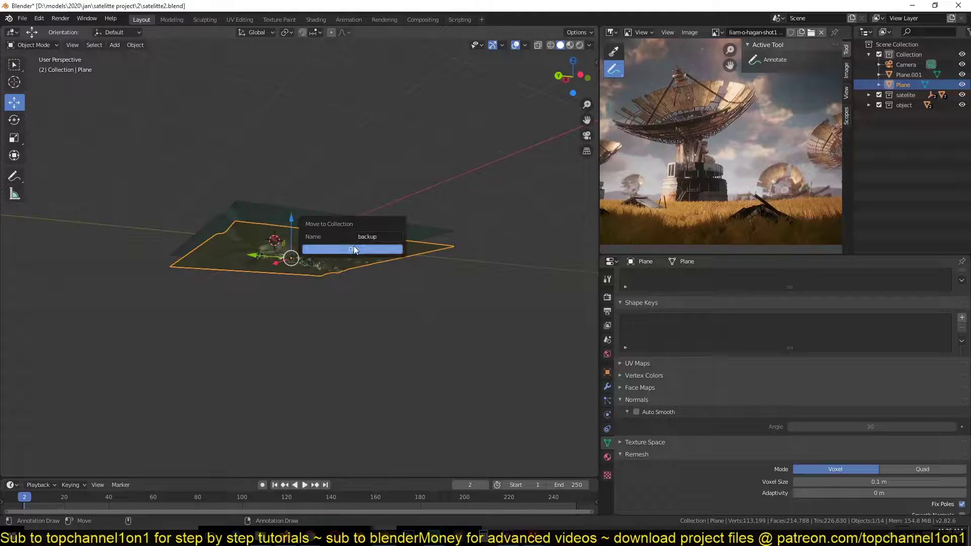
left_click(353, 245)
Step: Select the duplicated terrain and set its Remesh mode to Quad
middle_click_drag(393, 178, 377, 238)
scroll(378, 238, "up", 4)
key("alt+a")
left_click(409, 228)
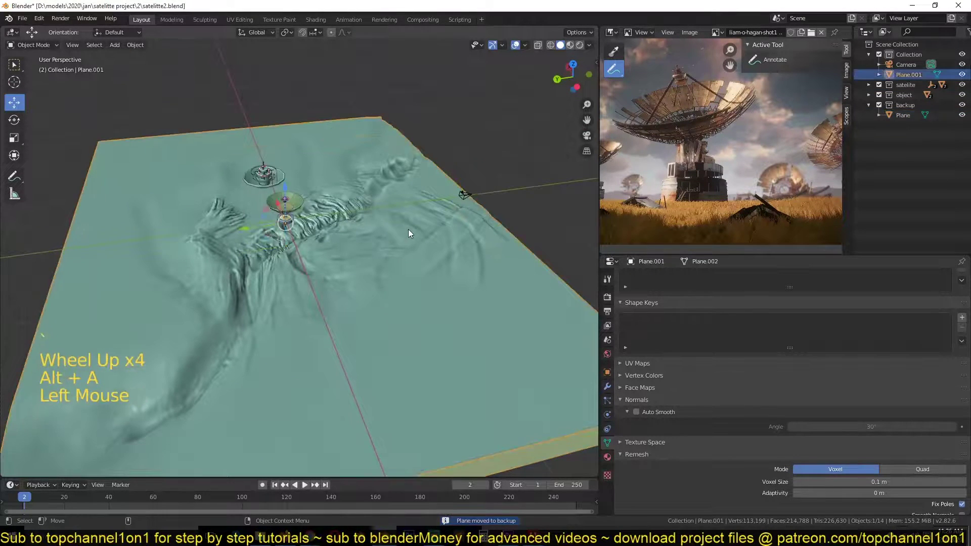
scroll(684, 353, "down", 5)
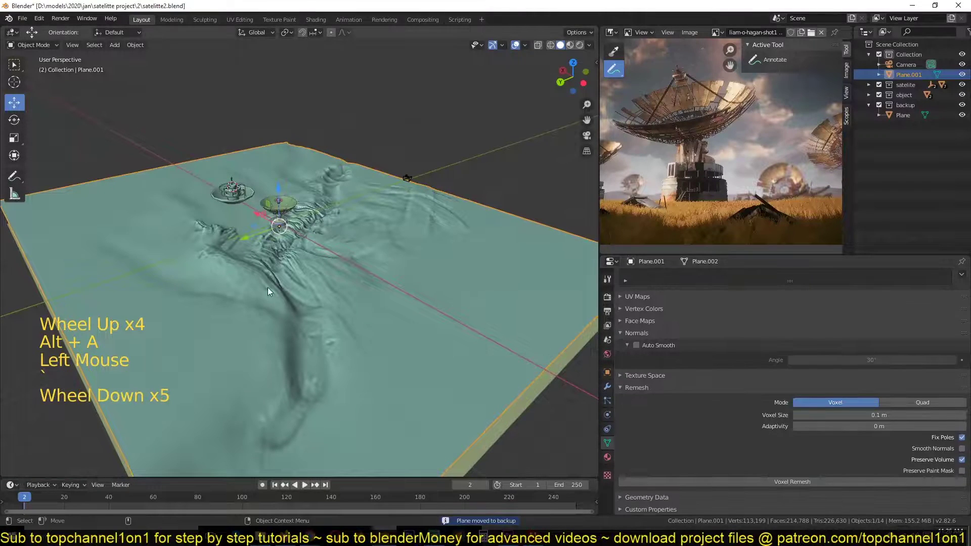
middle_click_drag(256, 273, 308, 235)
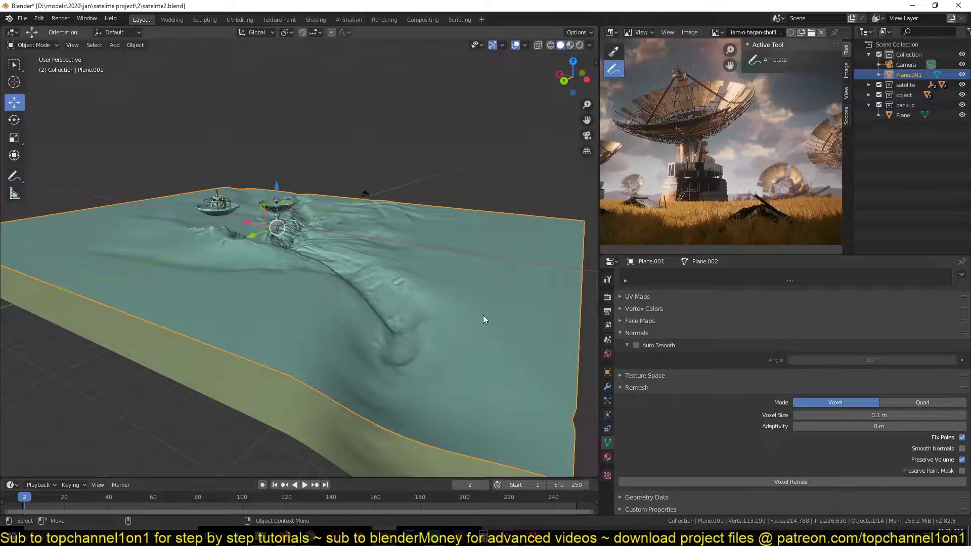
scroll(649, 390, "down", 2)
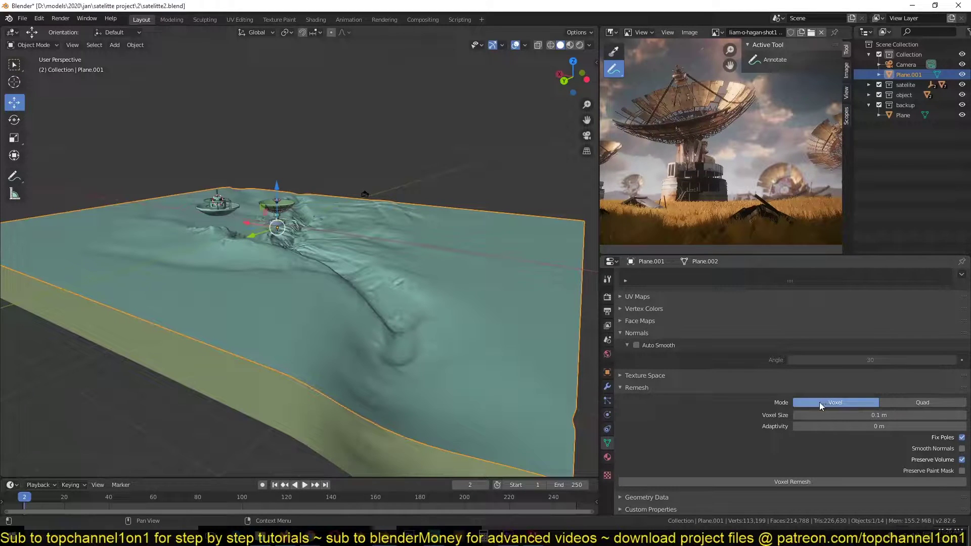
left_click(906, 405)
left_click(495, 357)
Step: Run QuadriFlow Remesh on the duplicated terrain with the number of faces set to 10000
middle_click_drag(357, 297, 455, 323)
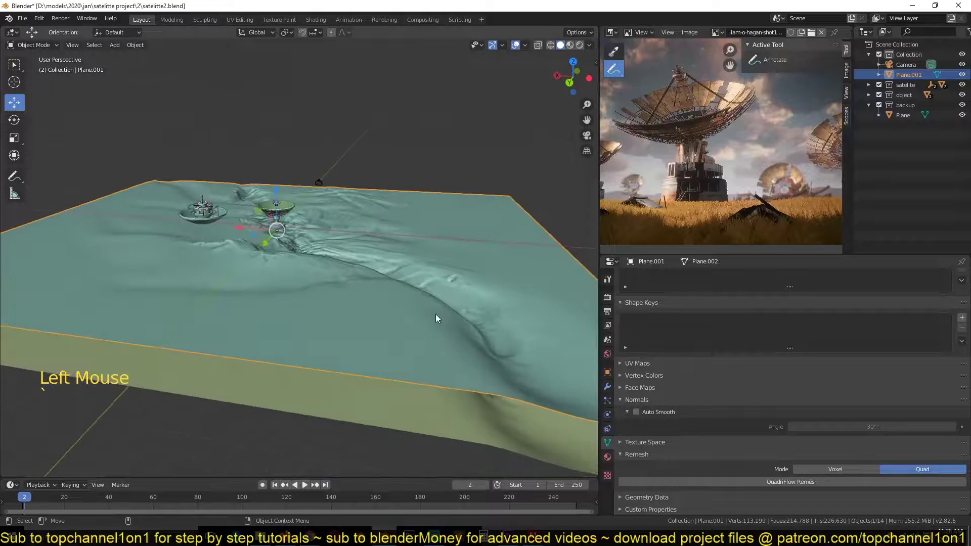
scroll(455, 324, "down", 1)
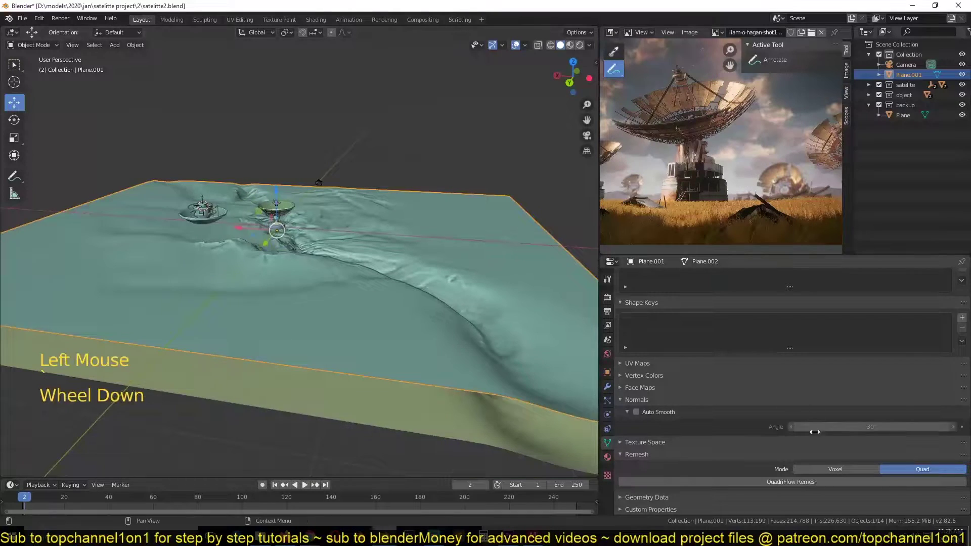
left_click(809, 483)
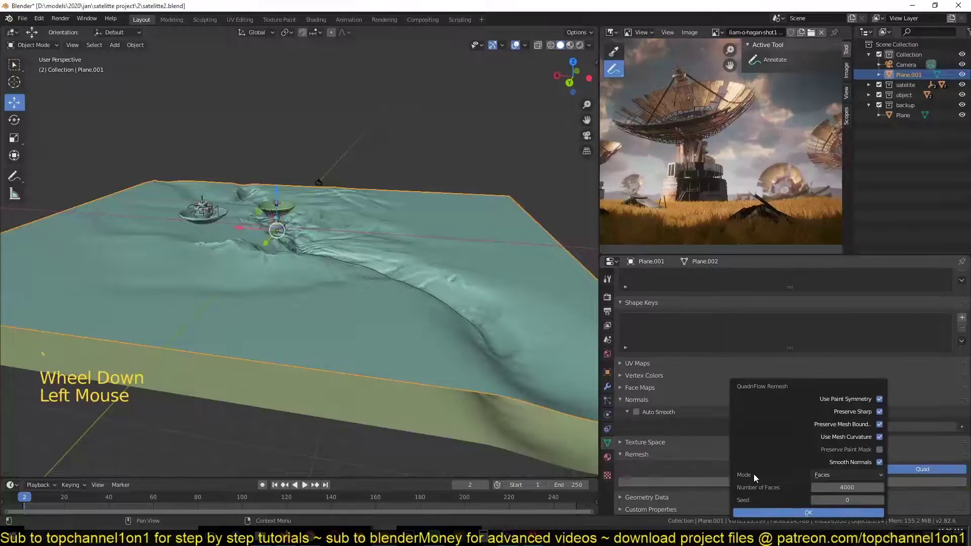
left_click(847, 487)
type("100")
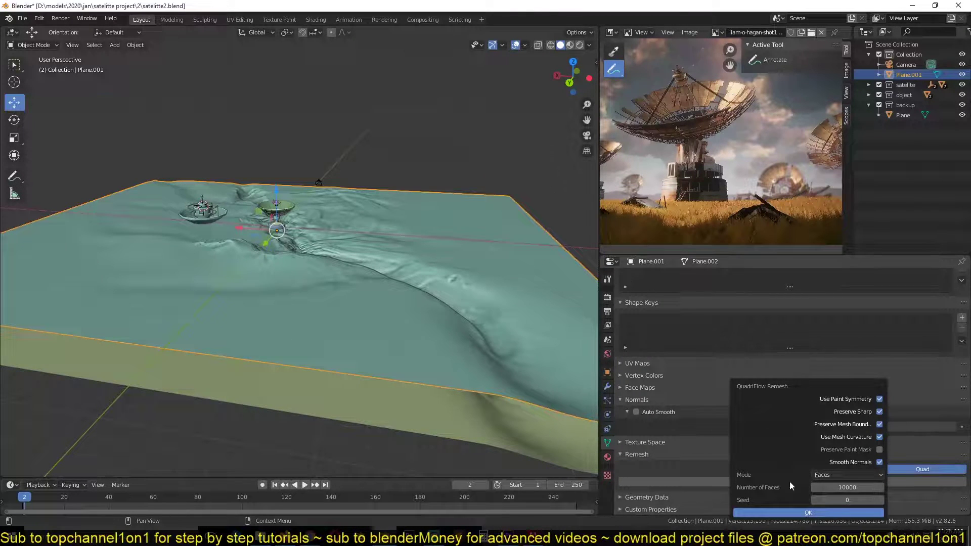
Step: Inspect the remeshed terrain's quad topology in wireframe and solid shading, especially along the ridge crease
scroll(356, 385, "up", 6)
scroll(421, 353, "down", 5)
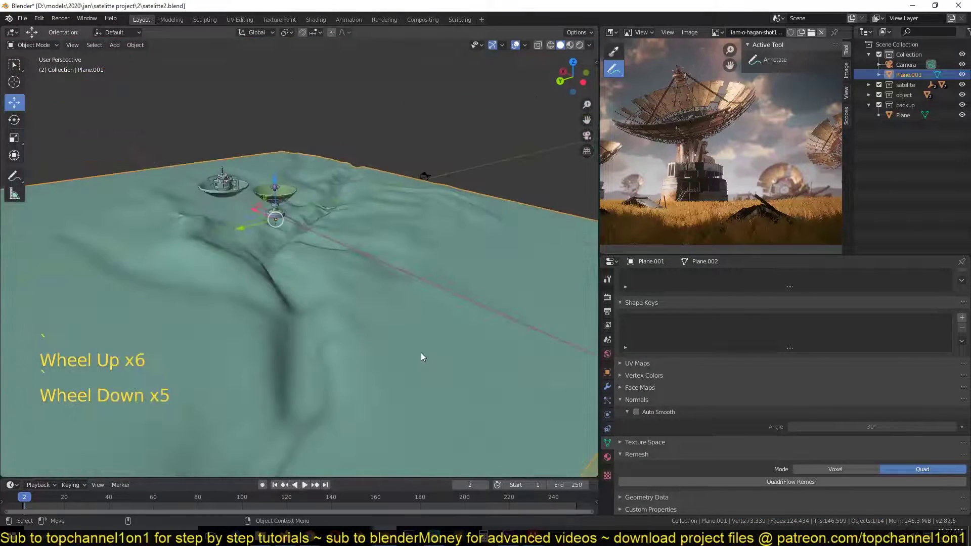
middle_click_drag(421, 353, 532, 346)
scroll(401, 383, "up", 4)
scroll(506, 351, "down", 3)
key("z")
scroll(273, 336, "down", 2)
middle_click_drag(283, 343, 321, 359)
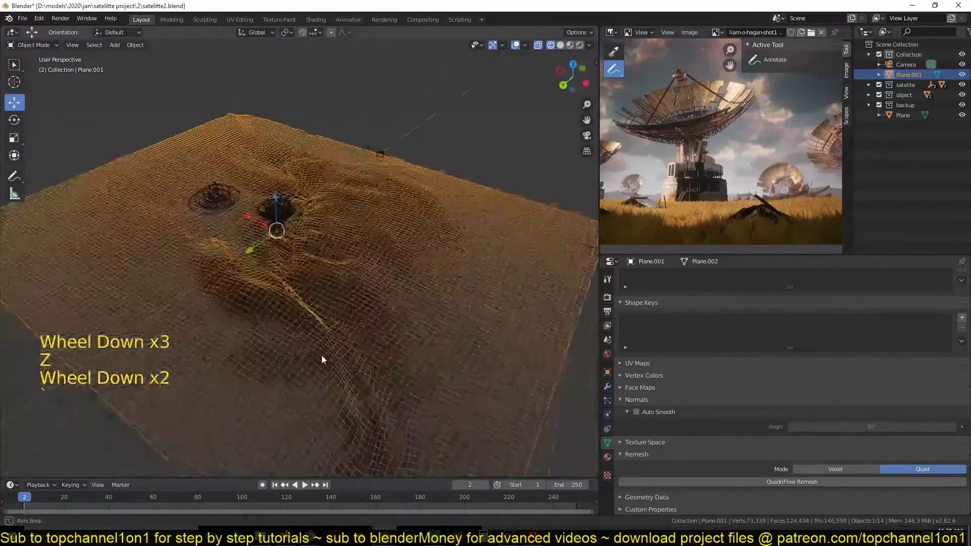
scroll(322, 359, "down", 1)
scroll(321, 359, "up", 4)
key("z")
mouse_move(430, 331)
middle_mouse_down()
mouse_move(279, 337)
mouse_move(321, 283)
mouse_move(333, 304)
middle_mouse_up()
scroll(332, 304, "up", 4)
Step: Enter Edit Mode on the remeshed terrain and dissolve the vertex causing the sharp fold in the crease
key("Tab")
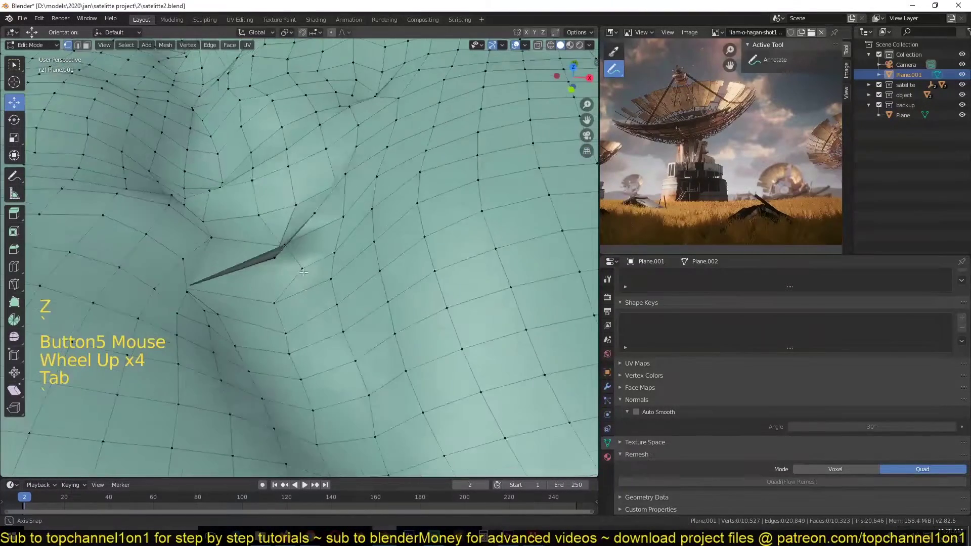
middle_click_drag(307, 273, 345, 278)
left_click(351, 282)
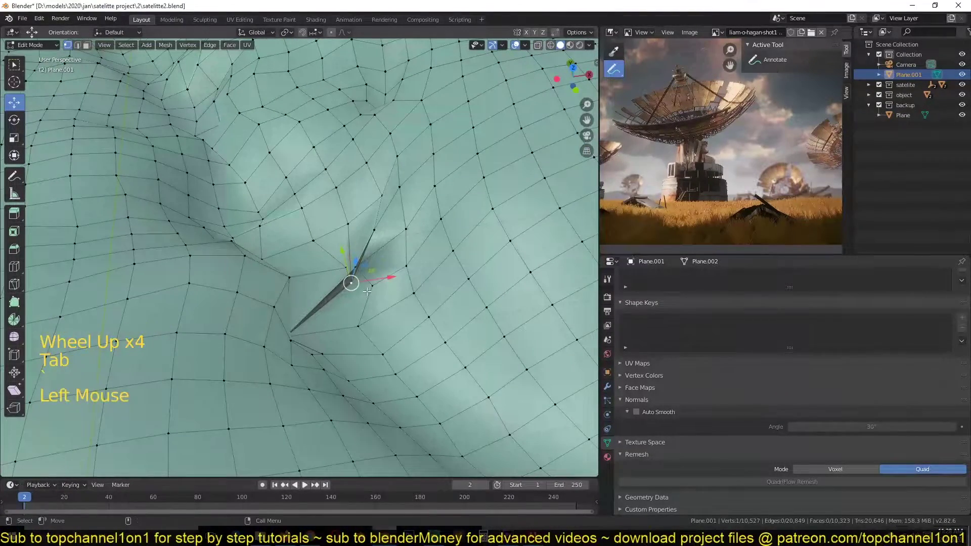
key("ctrl+x")
middle_click_drag(366, 291, 330, 228)
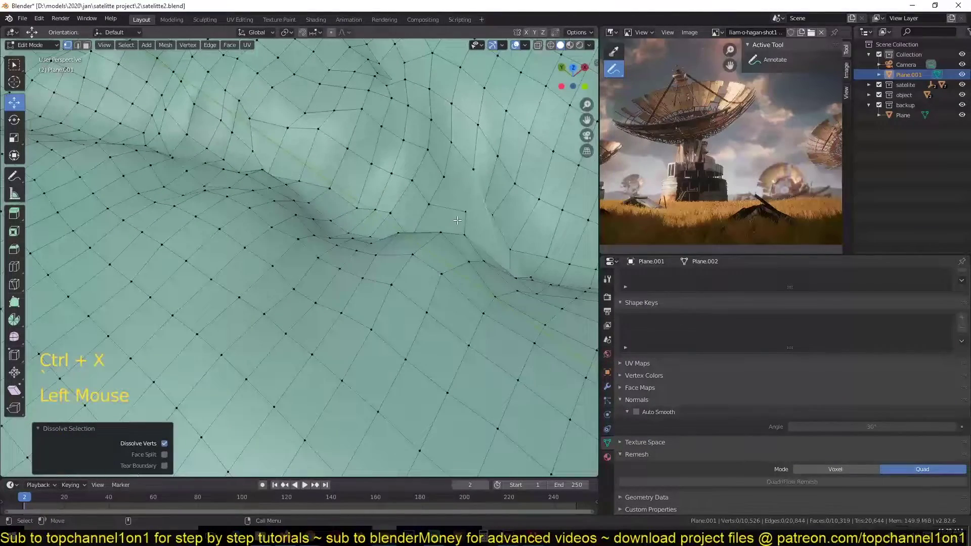
Step: Check the mesh around the dissolved vertex in wireframe and select two neighbouring vertices on the crease
left_click(457, 220)
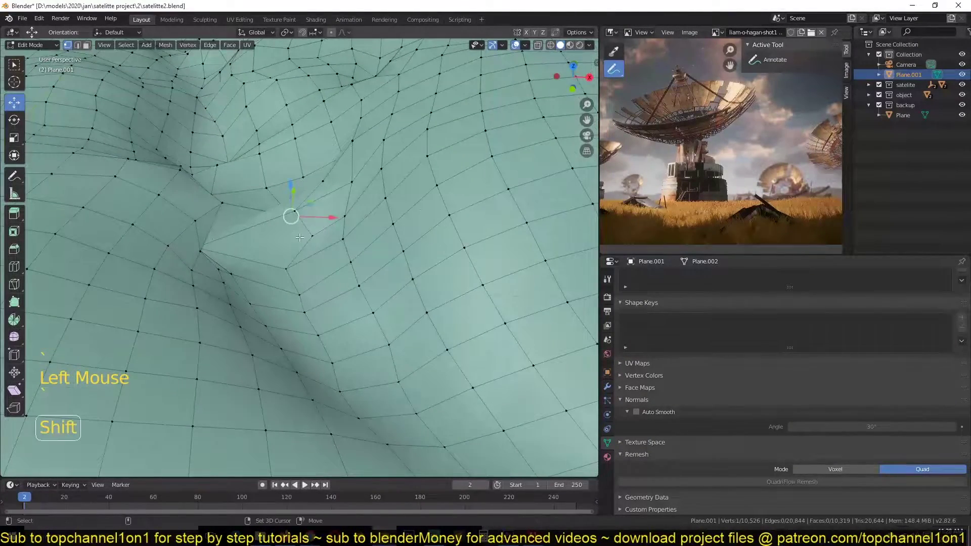
key("shift+z")
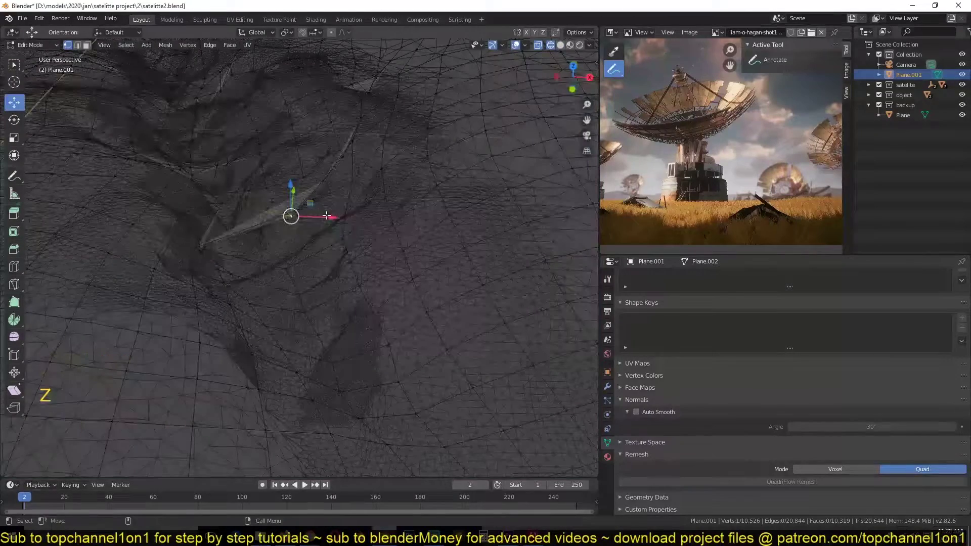
middle_click_drag(329, 216, 375, 238)
key("z")
left_click(454, 245)
scroll(440, 251, "up", 2)
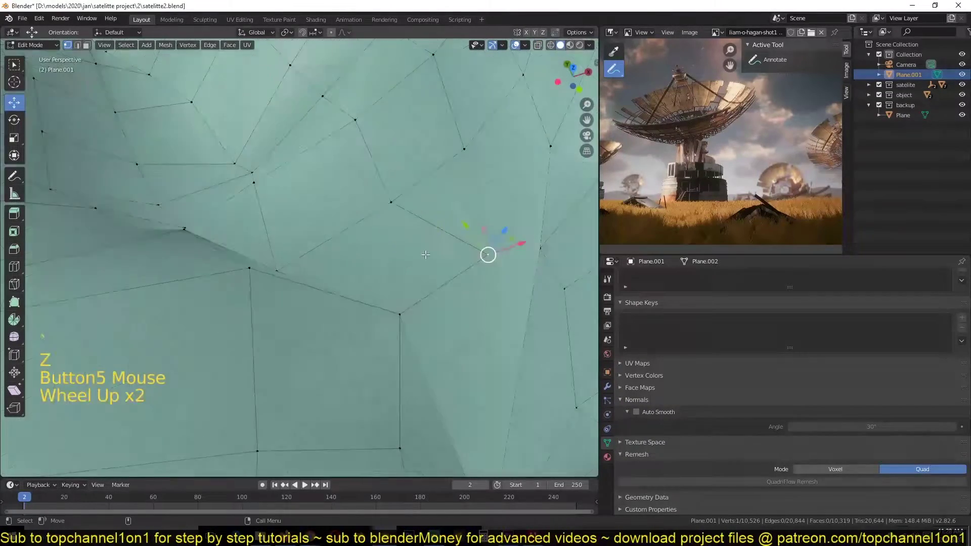
scroll(425, 254, "up", 1)
scroll(425, 255, "down", 1)
middle_click_drag(425, 254, 405, 255)
left_click(405, 256, "shift")
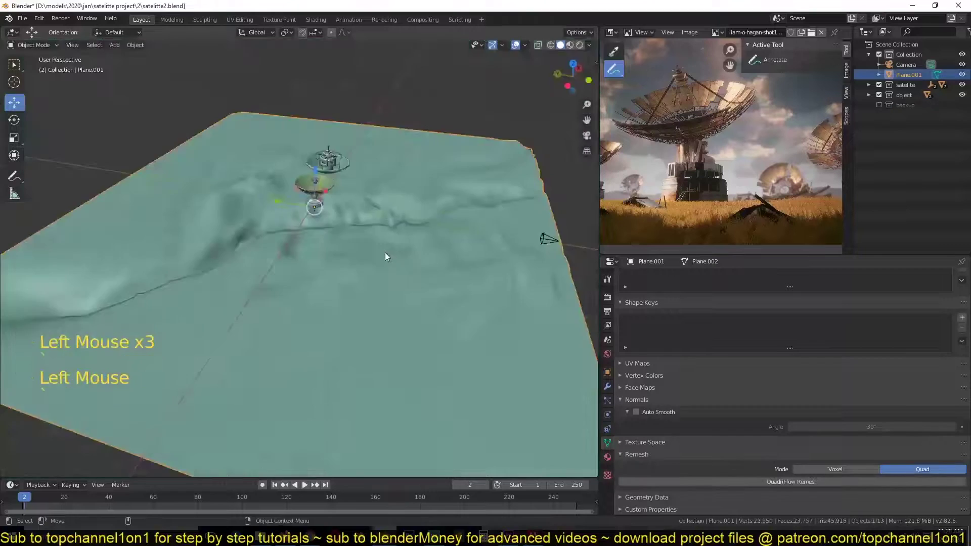
Step: Save the project file
scroll(385, 252, "up", 5)
key("ctrl+s")
middle_click_drag(387, 209, 391, 265)
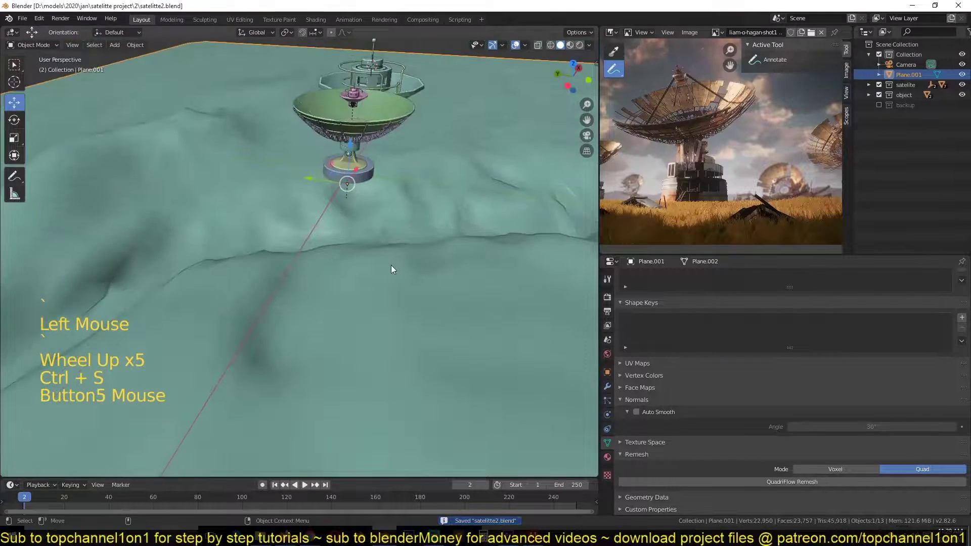
scroll(391, 265, "down", 4)
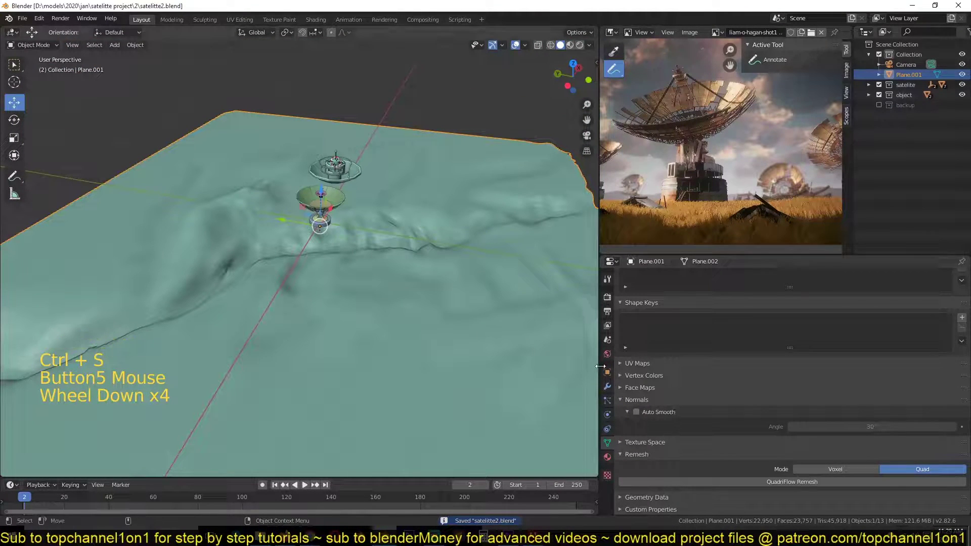
Step: Enlarge the grass in the reference image, then add a particle system of type Hair to the terrain
scroll(699, 225, "up", 3)
middle_click_drag(699, 225, 693, 201)
left_click(607, 386)
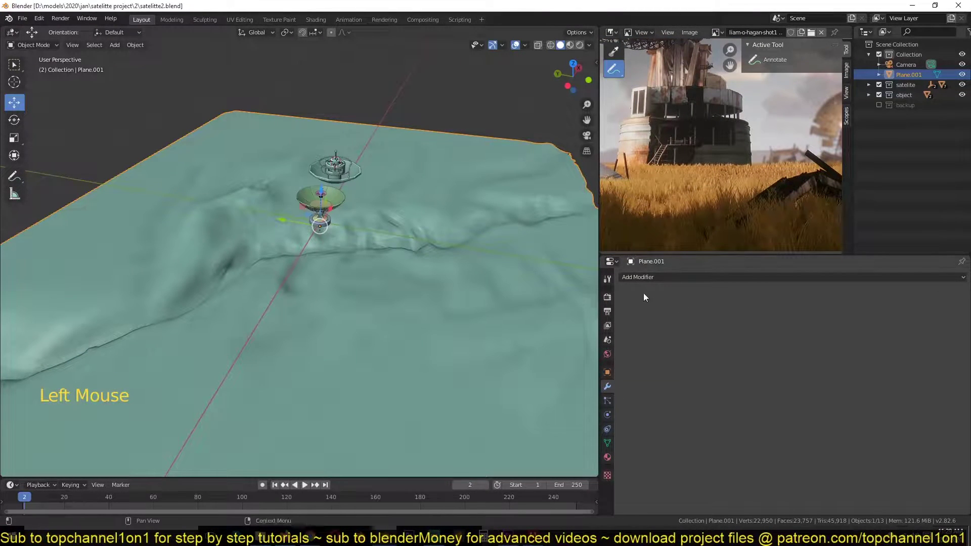
left_click(605, 387)
left_click(610, 401)
left_click(962, 278)
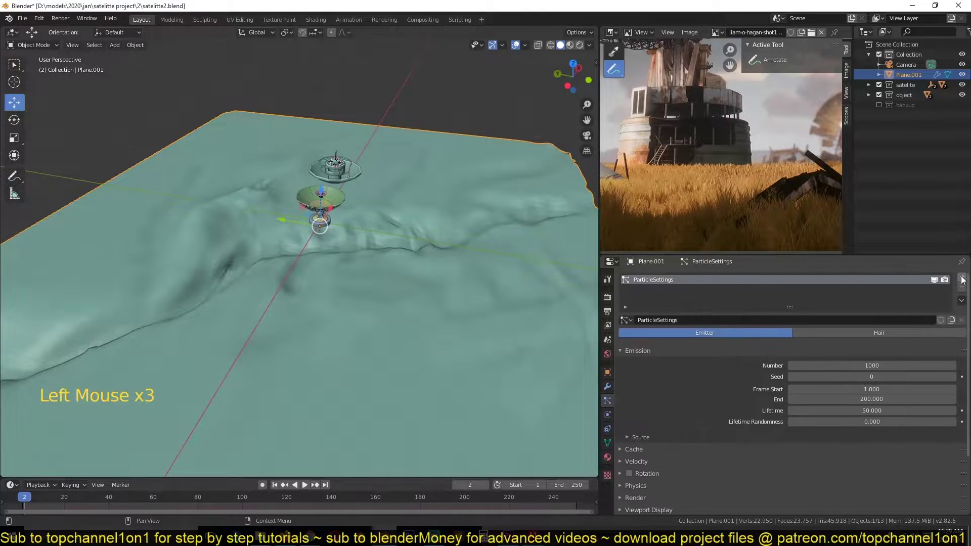
left_click(851, 330)
Step: Reduce the terrain particles' hair length to 1.14 m
scroll(351, 280, "down", 4)
middle_click_drag(351, 280, 405, 326)
scroll(419, 253, "up", 4)
scroll(399, 245, "up", 3)
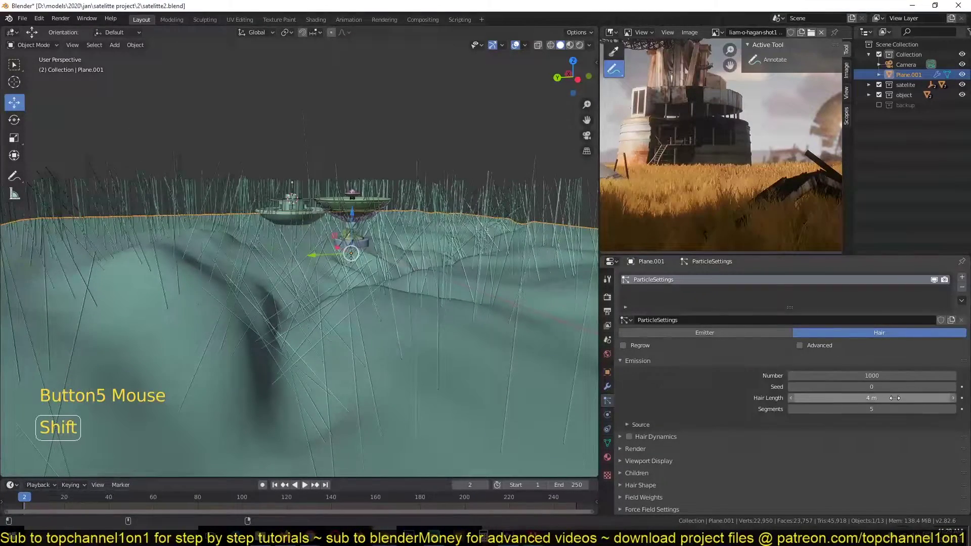
mouse_move(900, 398)
left_mouse_down("shift")
mouse_move(834, 398)
mouse_move(883, 398)
left_mouse_up("shift")
Step: Split the 3D viewport into a large view and two small areas, and make the lower small area a Shader Editor
scroll(501, 236, "down", 1)
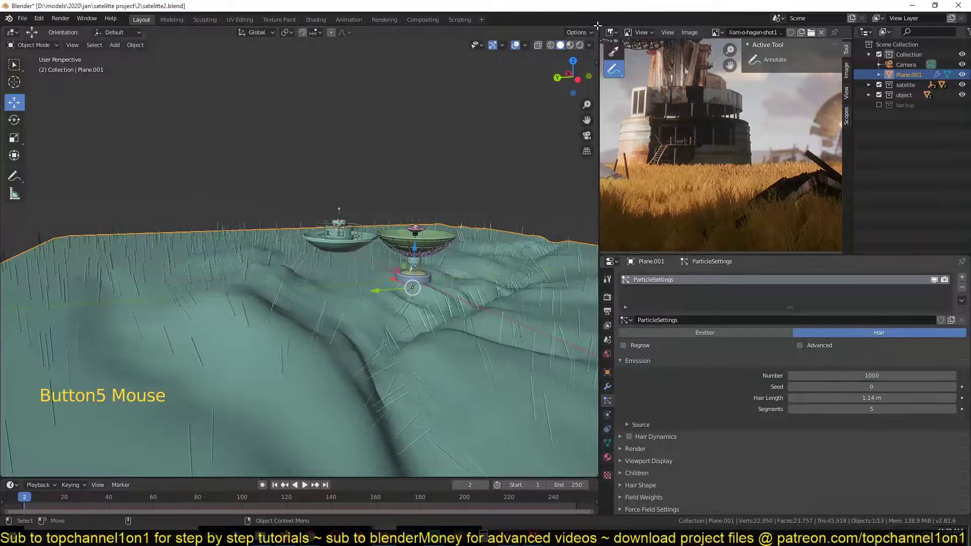
left_click_drag(596, 28, 108, 285)
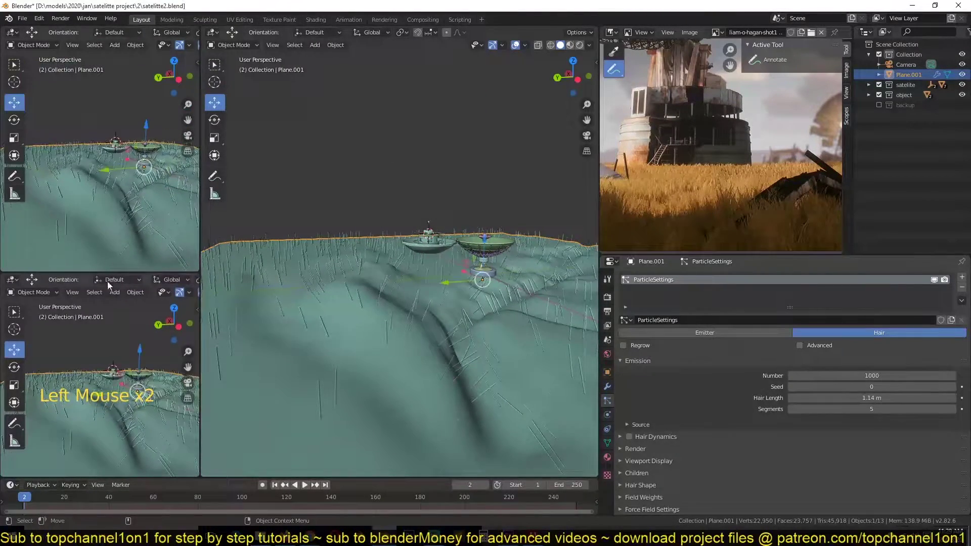
left_click(5, 279)
left_click(30, 340)
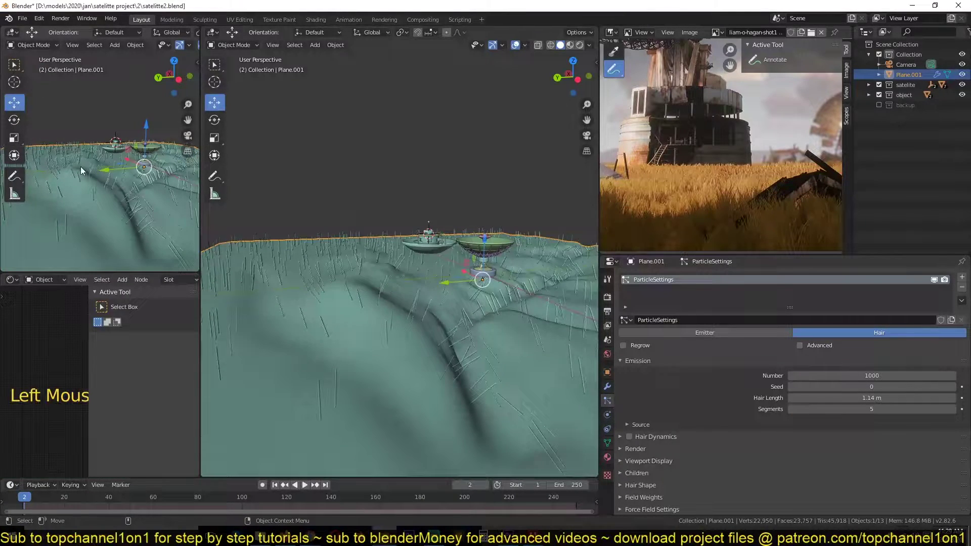
Step: Switch the small upper viewport to the camera view
key("Right")
key("KP_0")
scroll(92, 174, "up", 2)
scroll(152, 75, "down", 2)
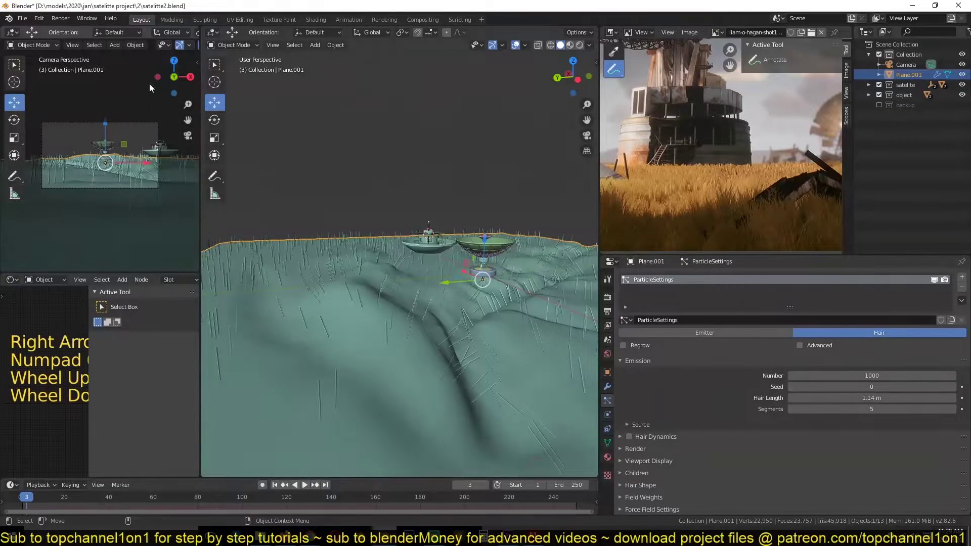
scroll(187, 44, "down", 3)
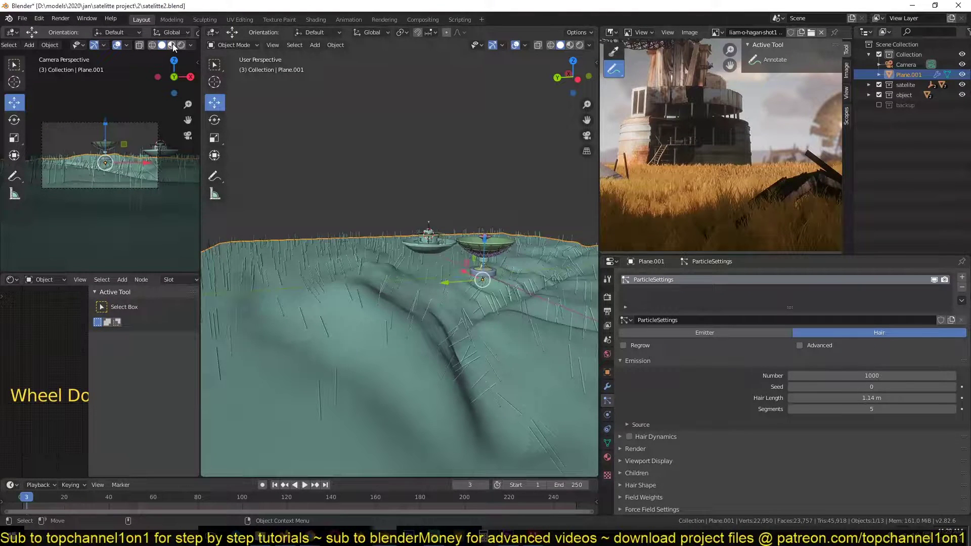
Step: Show the camera viewport in material preview shading, deselect everything and turn off that viewport's overlays
left_click(172, 44)
scroll(150, 135, "up", 3)
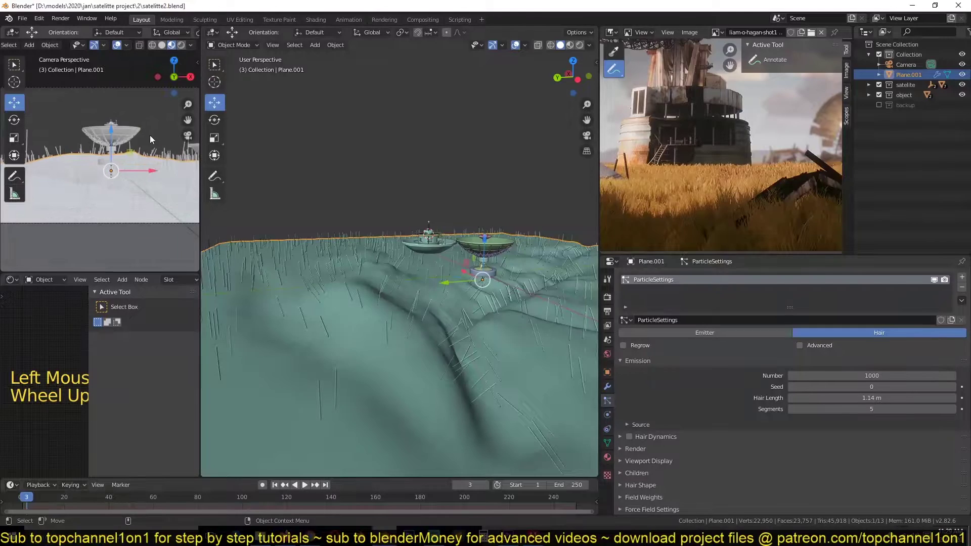
key("alt+a")
left_click(116, 45)
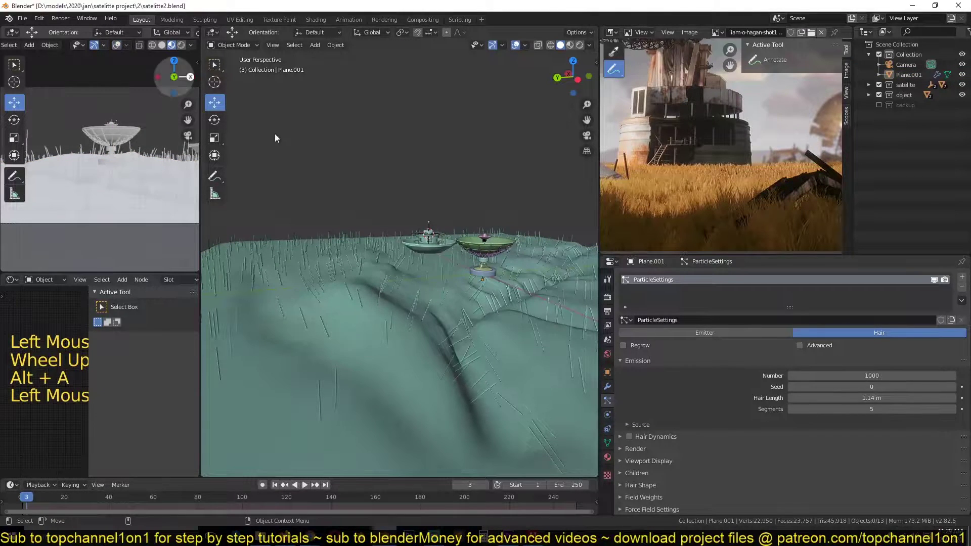
Step: Select the terrain plane again and save the file
middle_click_drag(359, 294, 380, 189, "shift")
scroll(380, 194, "down", 5)
left_click(377, 214)
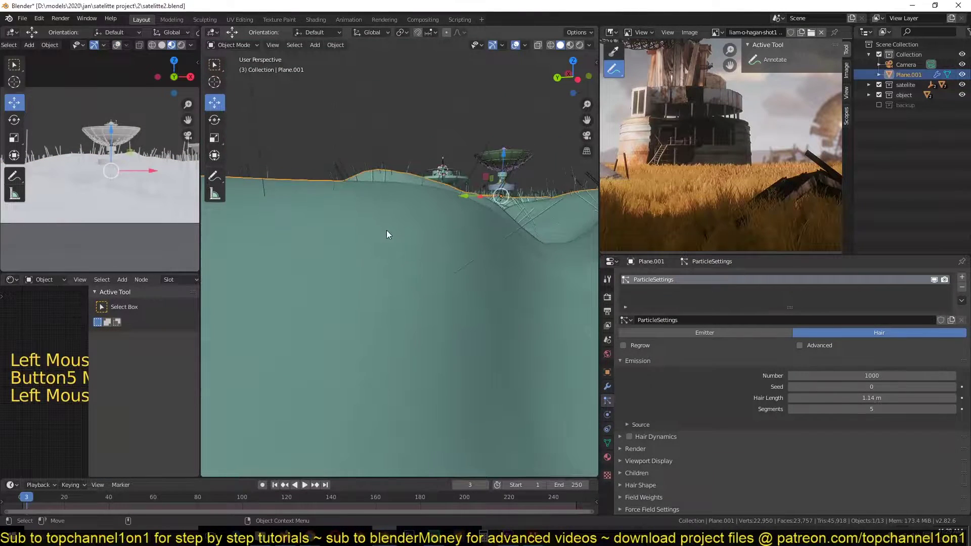
key("ctrl+s")
key("grave")
scroll(387, 247, "up", 3)
middle_click_drag(387, 252, 381, 230, "shift")
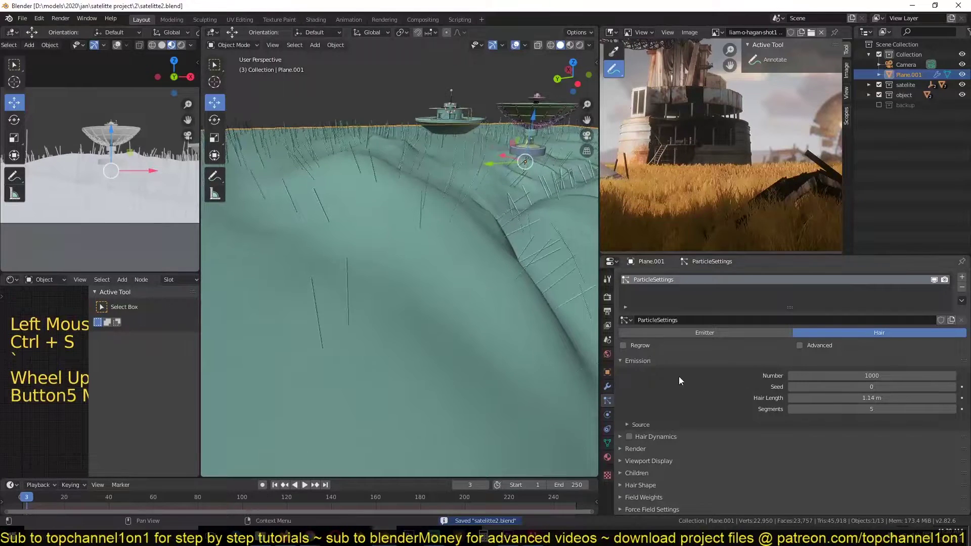
Step: Set the Eevee render settings' Hair Shape Type to Strip
scroll(678, 376, "down", 2)
left_click(607, 297)
scroll(641, 398, "down", 1)
left_click(632, 430)
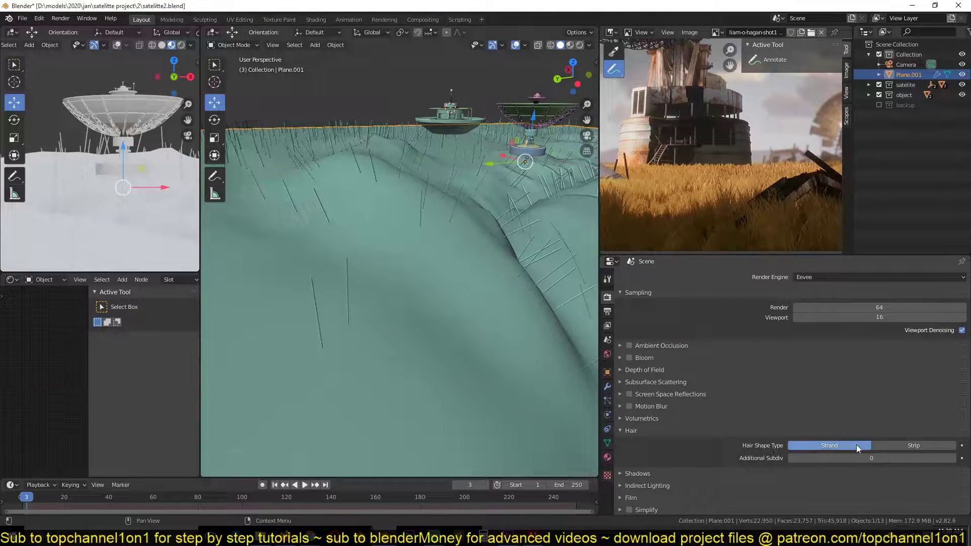
left_click(904, 448)
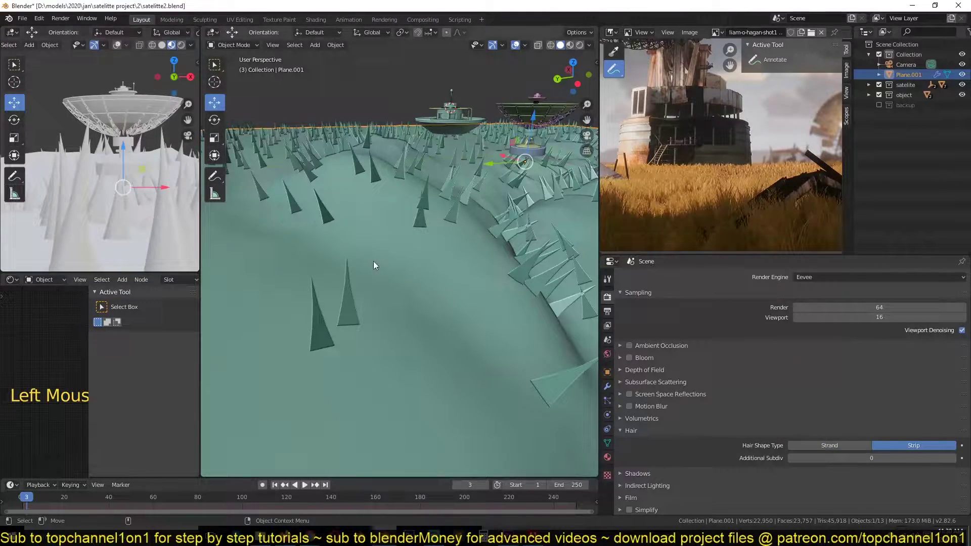
Step: Set the terrain particles' hair shape to strand shape 0.251, root radius 0.087 m, tip 0.072 m and radius scale 0.02
mouse_move(374, 261)
middle_mouse_down()
mouse_move(423, 258)
mouse_move(362, 258)
mouse_move(371, 255)
middle_mouse_up()
left_click(607, 402)
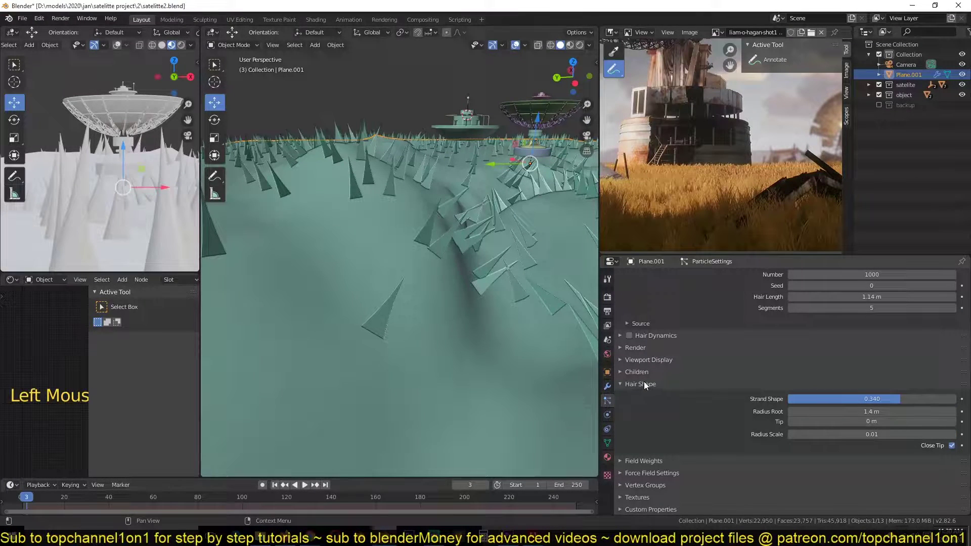
mouse_move(898, 398)
left_mouse_down()
mouse_move(854, 398)
mouse_move(892, 399)
left_mouse_up()
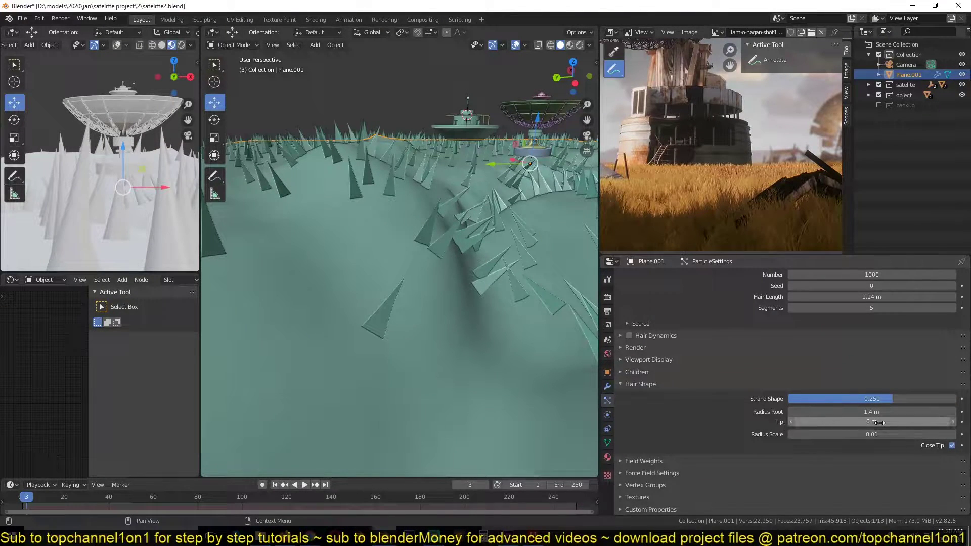
left_click_drag(879, 421, 821, 411)
left_click_drag(878, 421, 854, 422, "shift")
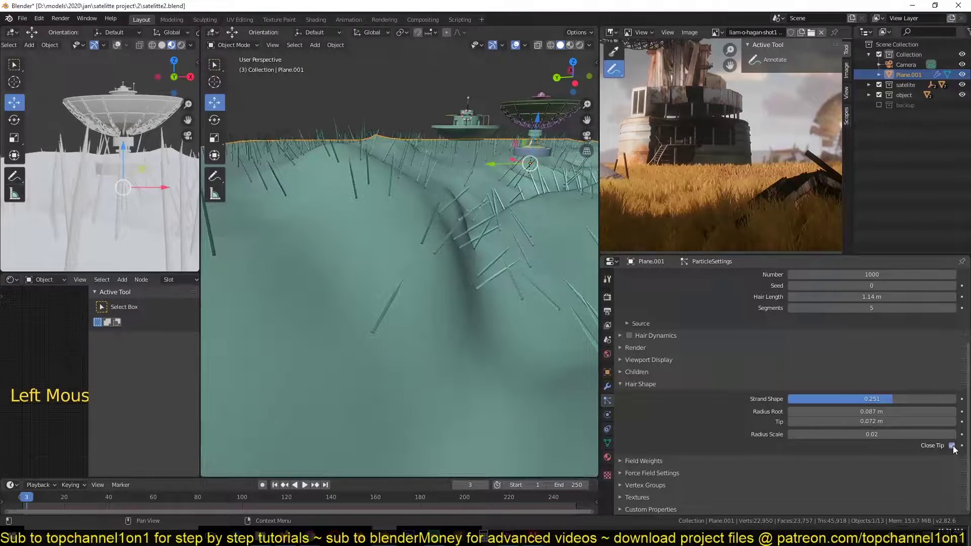
Step: Disable Close Tip for the terrain hair and set the tip radius to 0.022 m
left_click(952, 445)
left_click(953, 446)
left_click(953, 446)
left_click(953, 446)
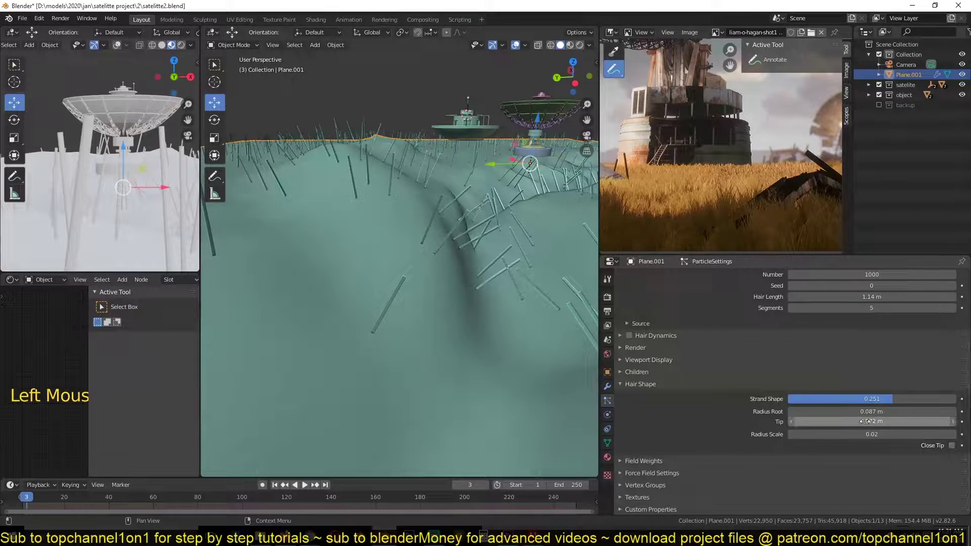
mouse_move(871, 421)
left_mouse_down()
mouse_move(833, 422)
mouse_move(866, 421)
left_mouse_up()
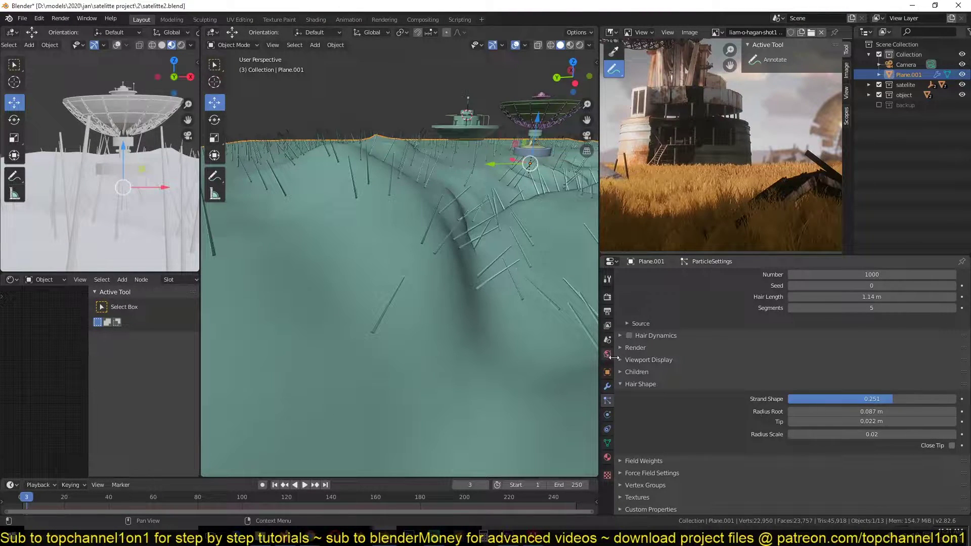
Step: Add Interpolated children to the terrain's hair particles and check the grass density up close
scroll(183, 189, "down", 1)
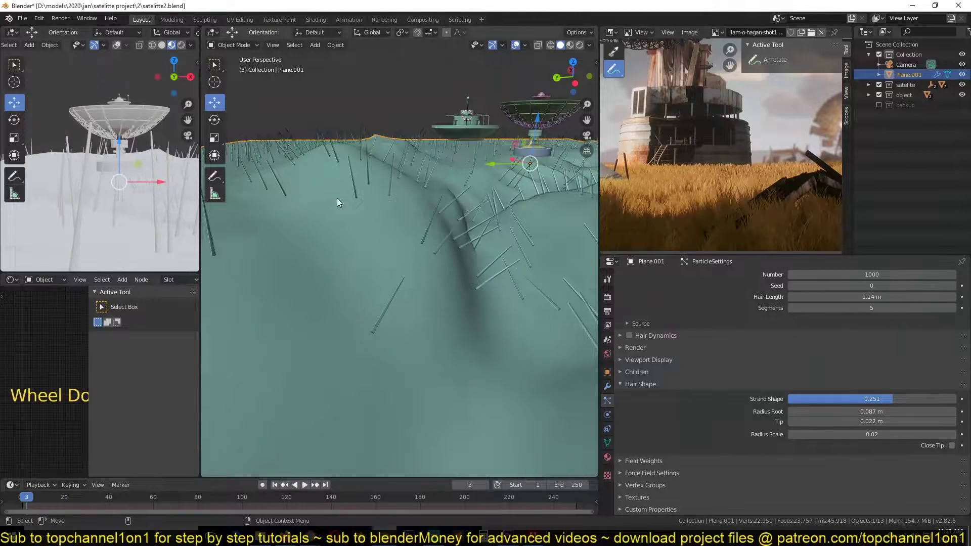
scroll(353, 199, "down", 5)
key("grave")
middle_click_drag(353, 199, 333, 229)
scroll(333, 228, "up", 1)
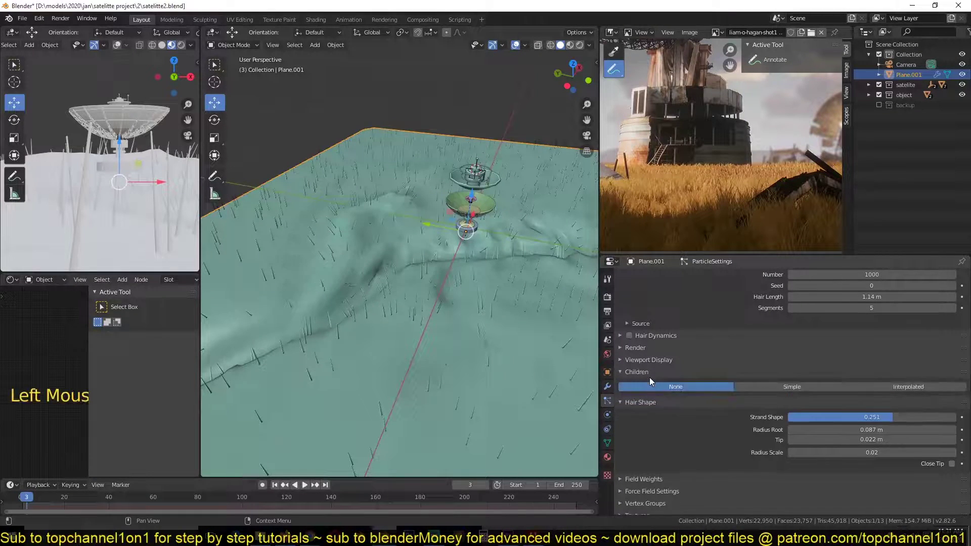
left_click(894, 388)
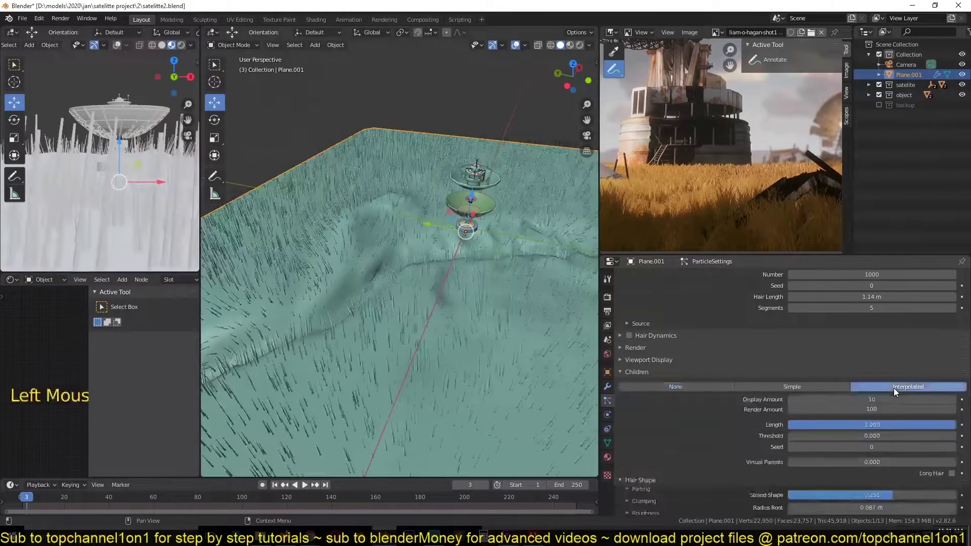
scroll(394, 351, "up", 5)
scroll(422, 342, "up", 1)
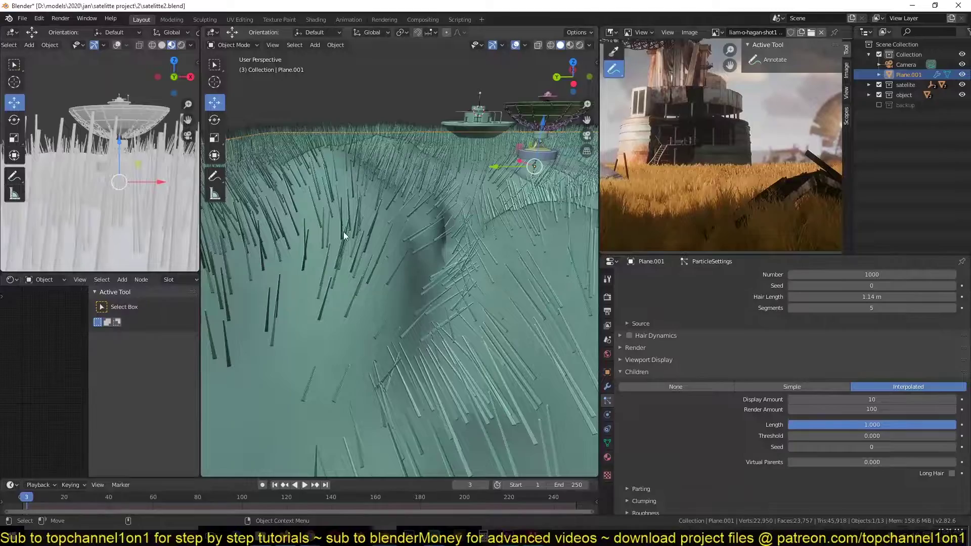
scroll(439, 288, "down", 3)
scroll(381, 290, "up", 2)
scroll(789, 420, "down", 2)
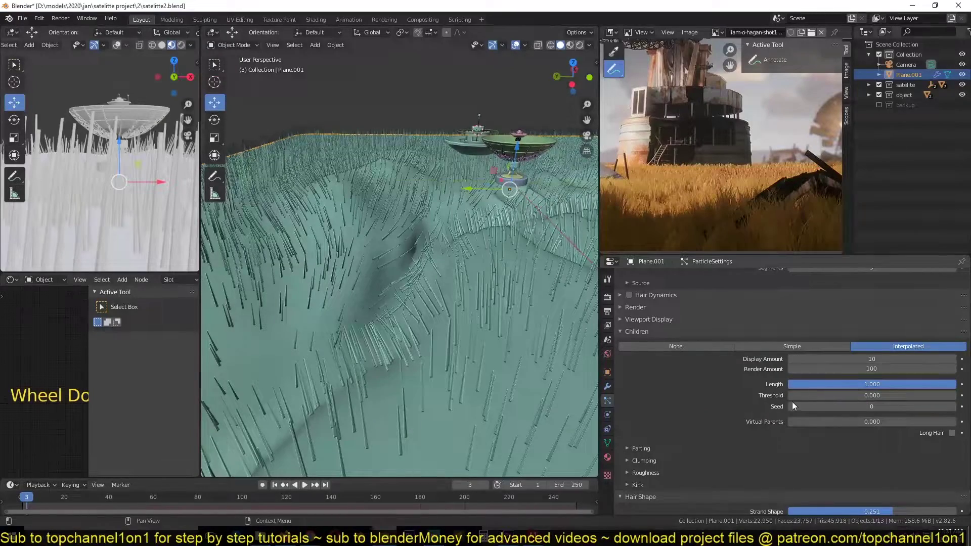
Step: Set the hair children's Kink Type to Spiral
scroll(641, 427, "down", 2)
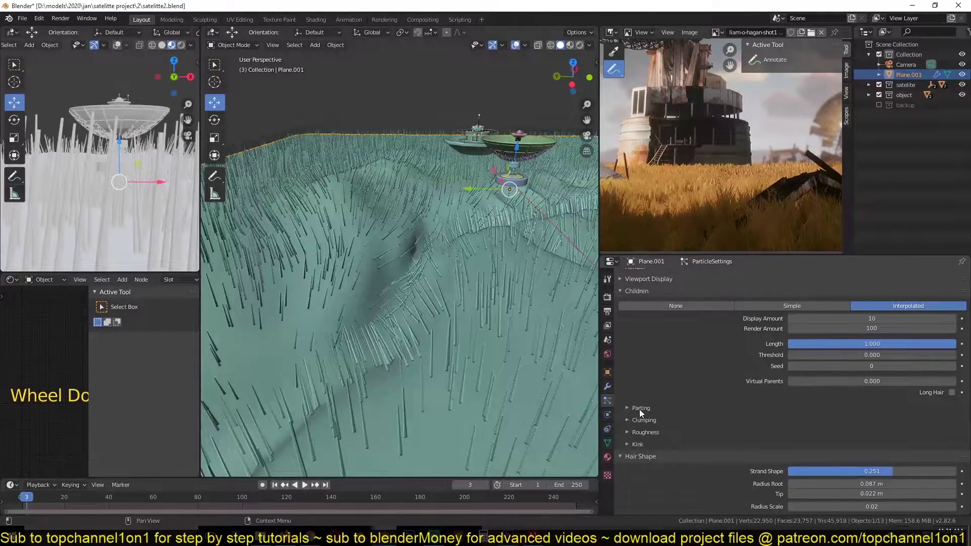
left_click(639, 408)
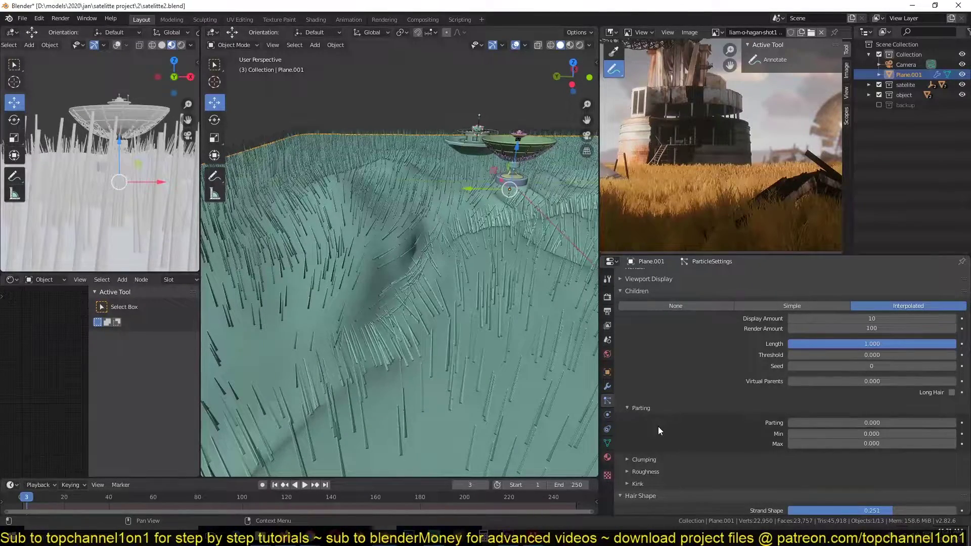
scroll(689, 422, "down", 3)
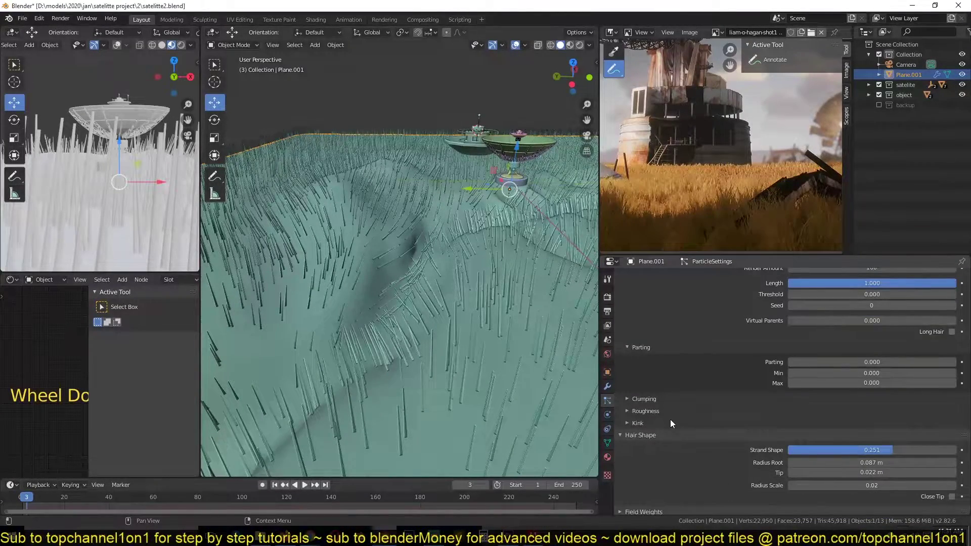
left_click(669, 421)
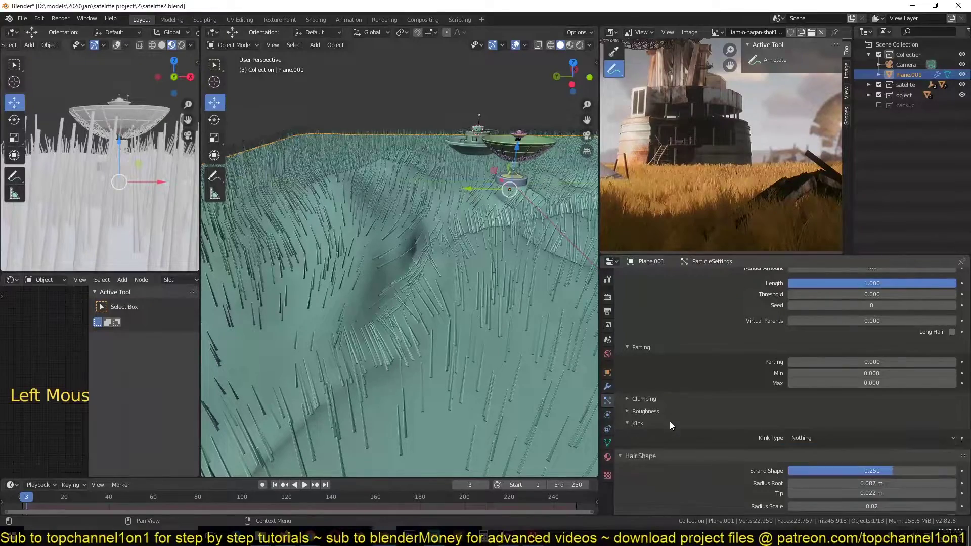
left_click(809, 438)
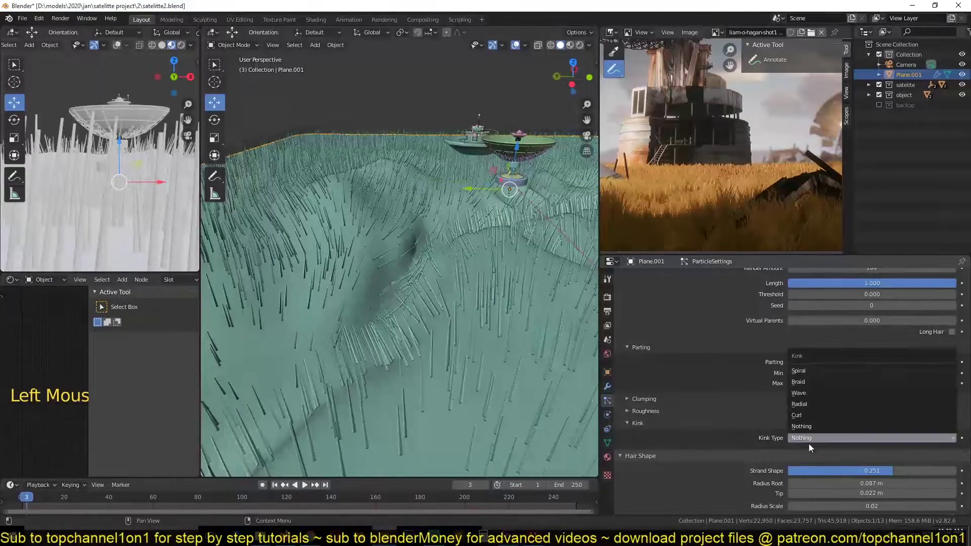
left_click(817, 369)
scroll(463, 369, "up", 3)
scroll(463, 359, "down", 3)
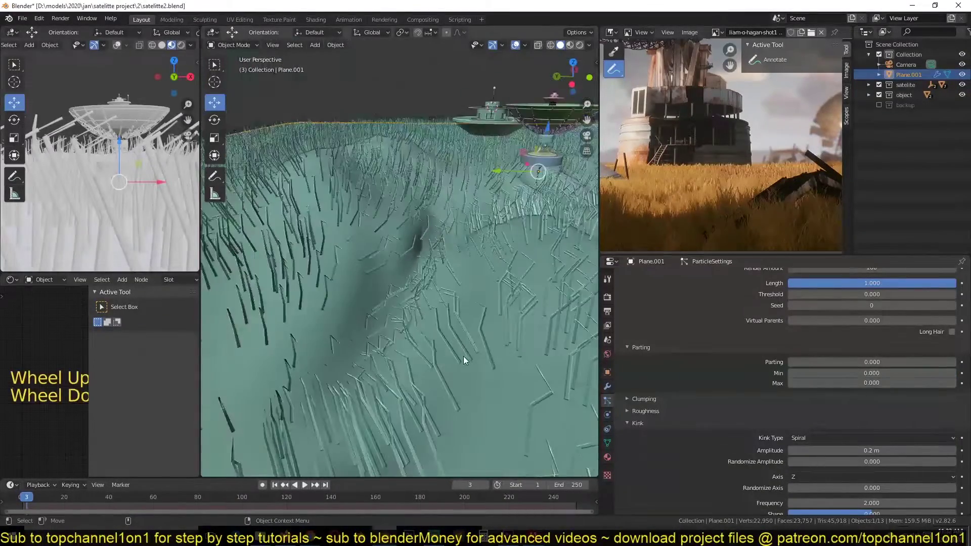
key("grave")
scroll(463, 350, "down", 3)
middle_click_drag(462, 350, 460, 366, "shift")
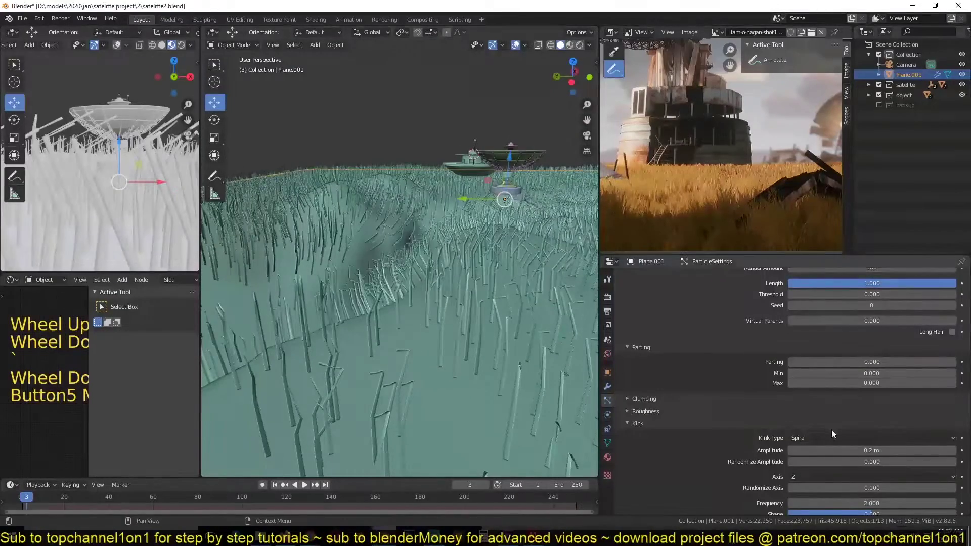
Step: Set the spiral kink's amplitude to 0.31 m and Randomize Amplitude to 0.576
scroll(833, 396, "up", 12)
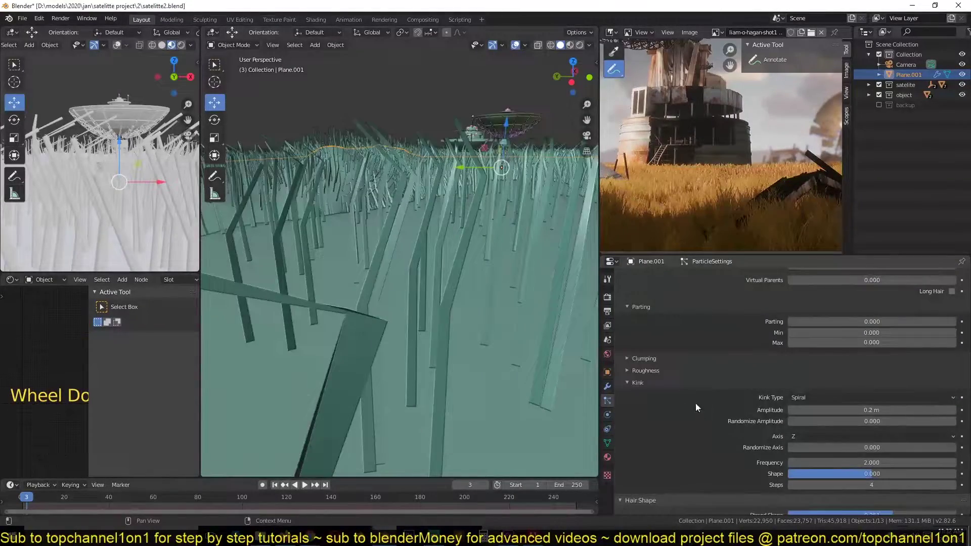
scroll(695, 402, "down", 2)
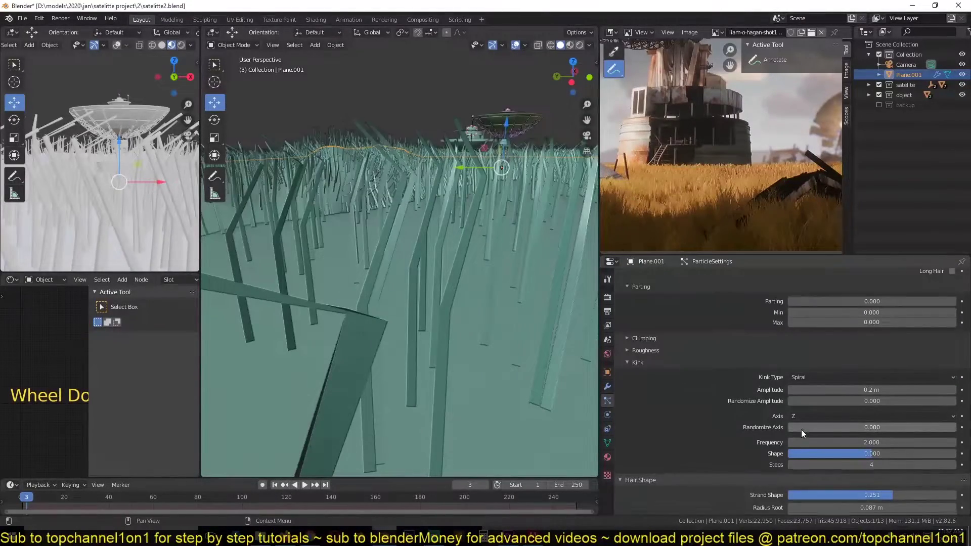
left_click_drag(809, 389, 953, 403)
Step: Lower the hair's strand shape slightly and raise the spiral kink's frequency
scroll(828, 445, "down", 1)
scroll(828, 444, "down", 3)
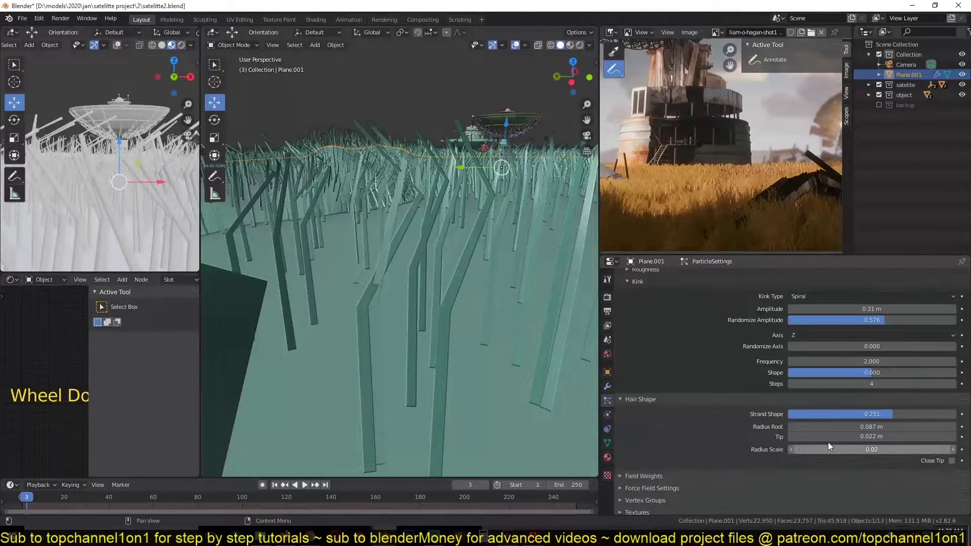
mouse_move(894, 412)
left_mouse_down()
mouse_move(871, 413)
mouse_move(884, 414)
left_mouse_up()
left_click_drag(855, 365, 862, 365)
Step: Enable the Advanced options for the terrain's hair particle system
scroll(824, 376, "up", 15)
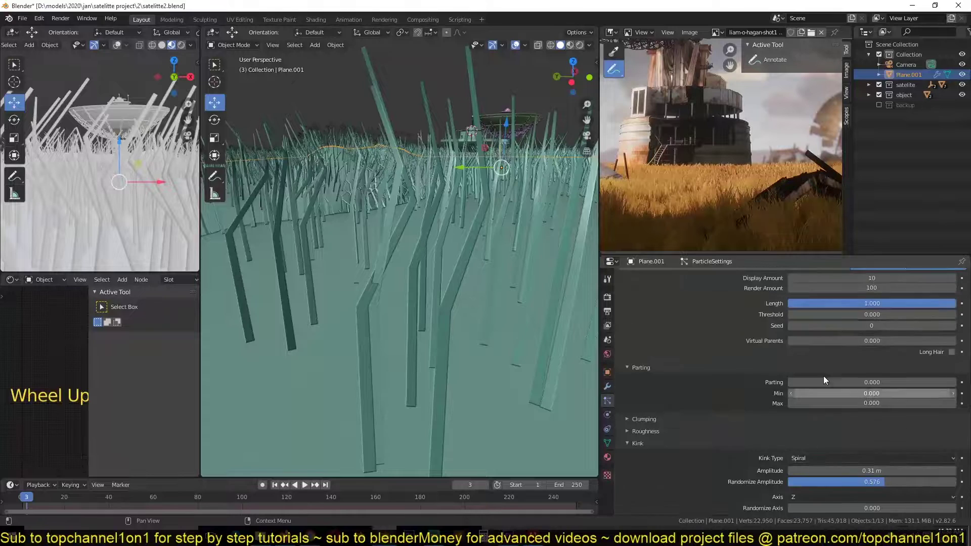
scroll(648, 374, "down", 3)
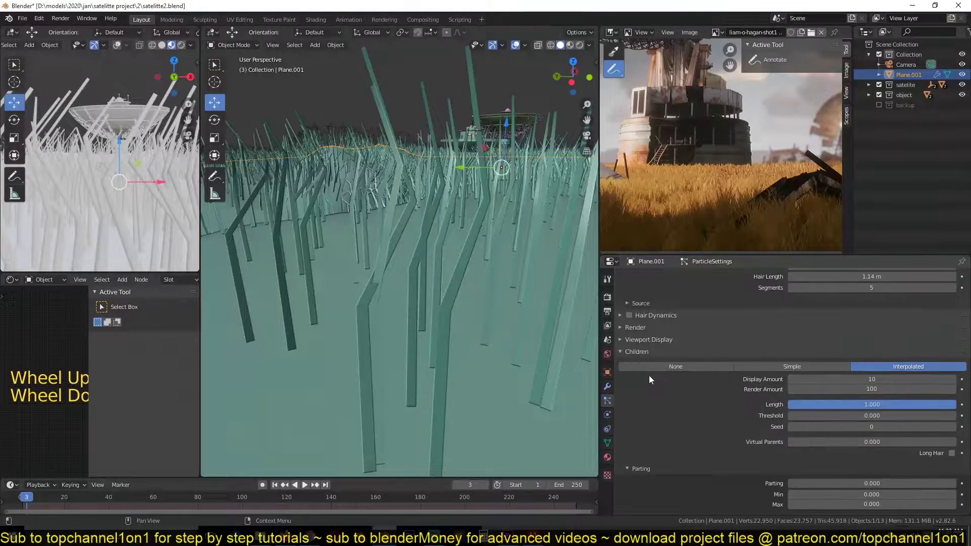
scroll(662, 368, "up", 2)
scroll(832, 299, "up", 2)
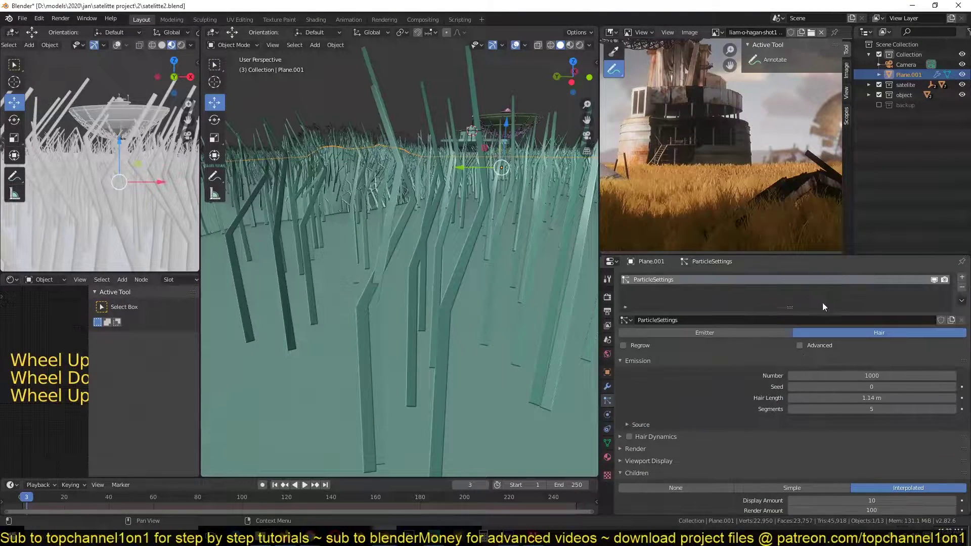
left_click(799, 345)
scroll(681, 408, "down", 3)
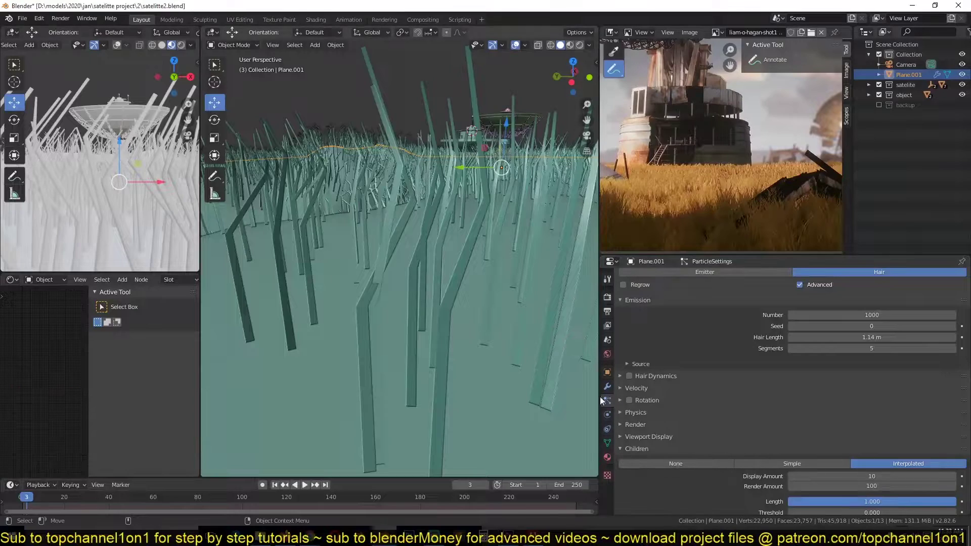
left_click(638, 388)
scroll(662, 432, "down", 3)
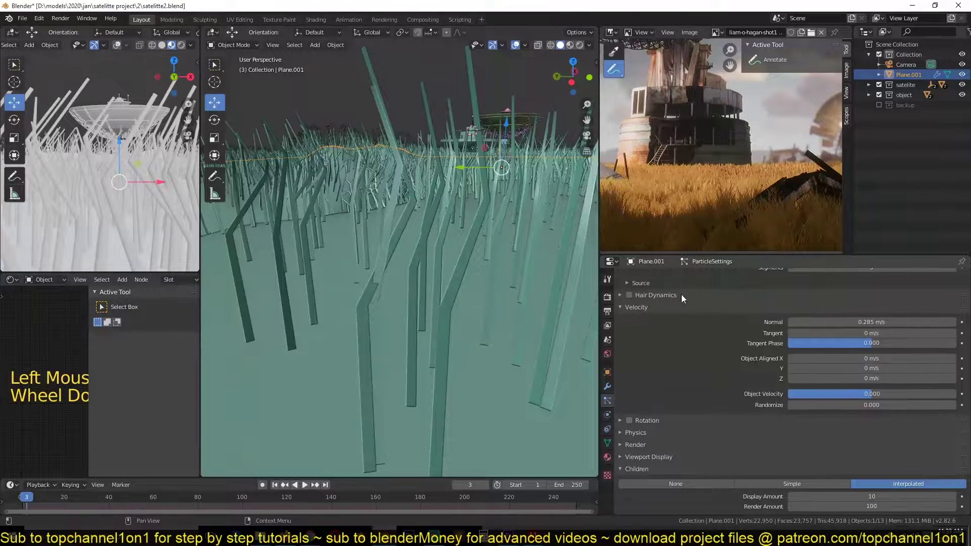
scroll(642, 311, "up", 1)
left_click(635, 365)
scroll(636, 354, "down", 3)
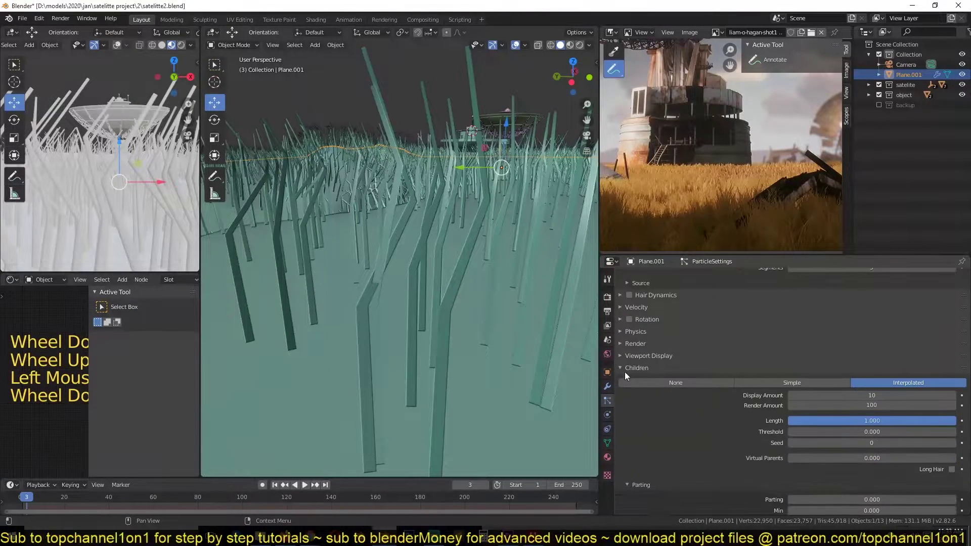
Step: Set the terrain hair's velocity Randomize to 0.210 so the grass strands lean in varied directions
left_click(643, 309)
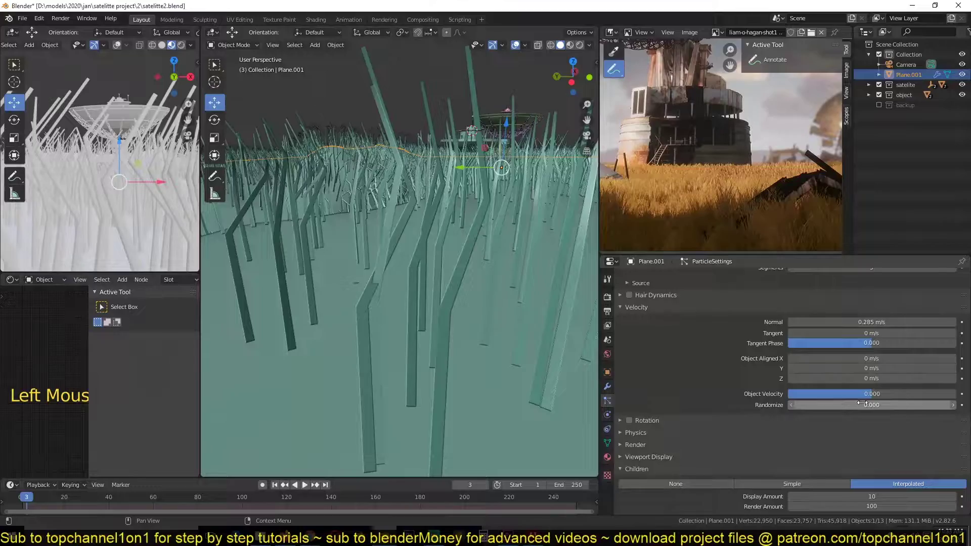
left_click_drag(863, 404, 888, 405)
scroll(555, 298, "down", 5)
scroll(527, 312, "up", 2)
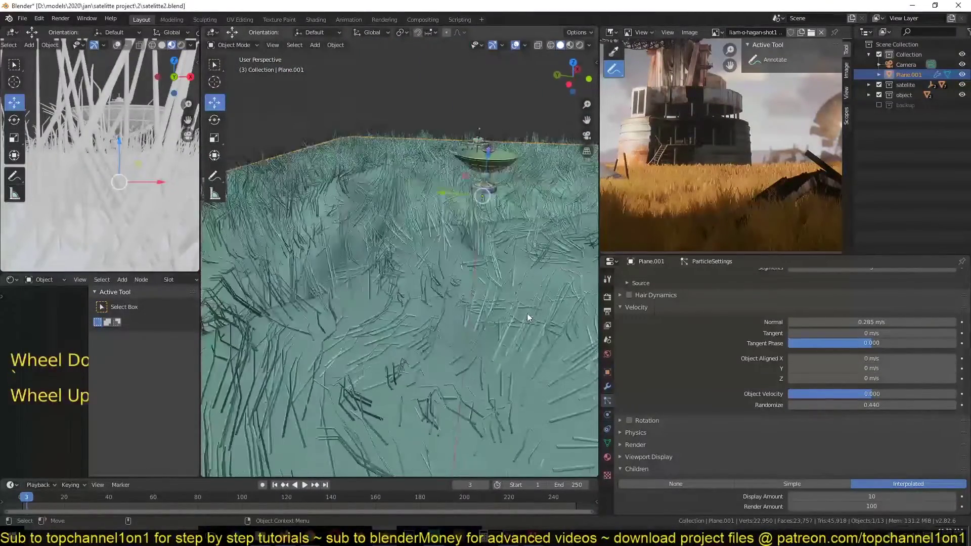
middle_click_drag(544, 304, 550, 306)
left_click_drag(843, 405, 799, 405)
scroll(850, 387, "up", 2)
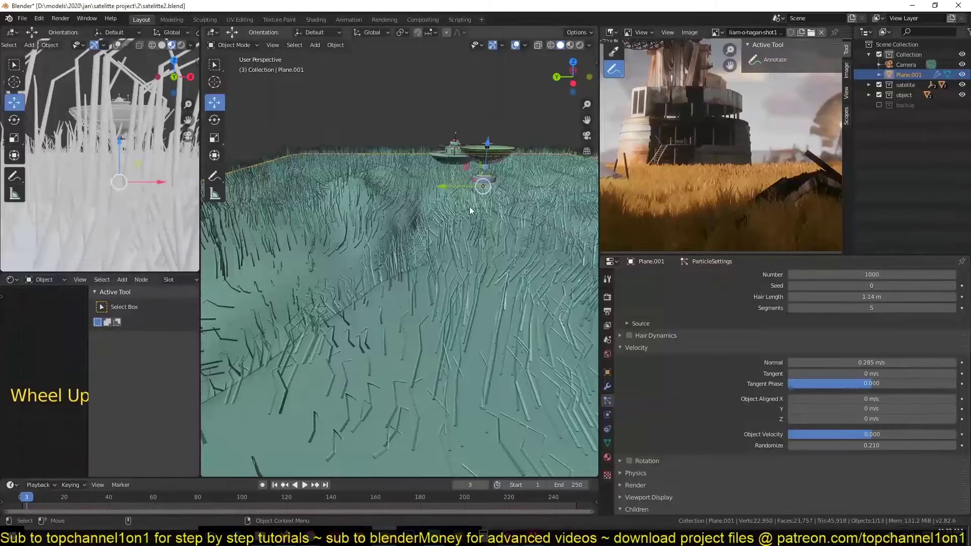
mouse_move(415, 179)
middle_mouse_down()
mouse_move(407, 174)
mouse_move(405, 193)
middle_mouse_up()
scroll(86, 134, "down", 4)
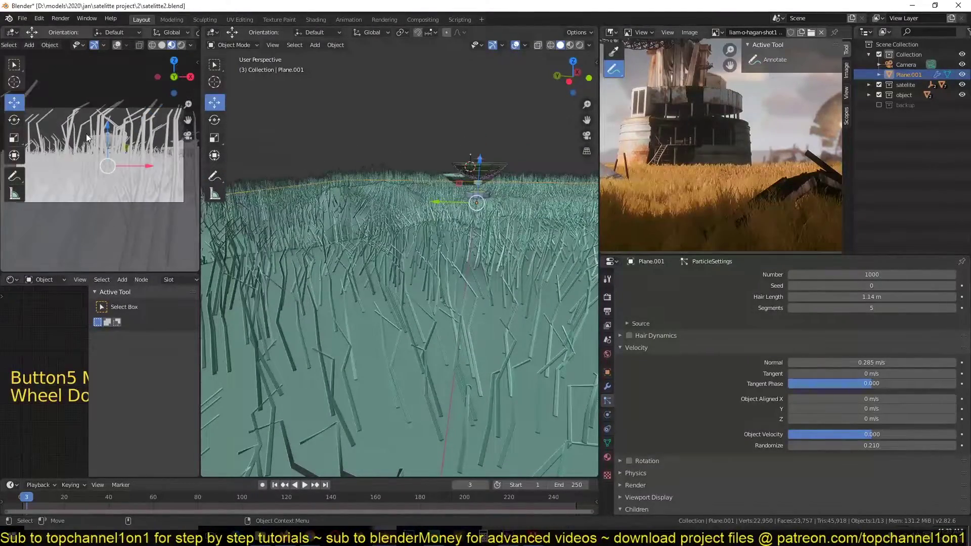
Step: Raise the camera by about 0.407 m along the Z axis so it looks over the grass
left_click(133, 112)
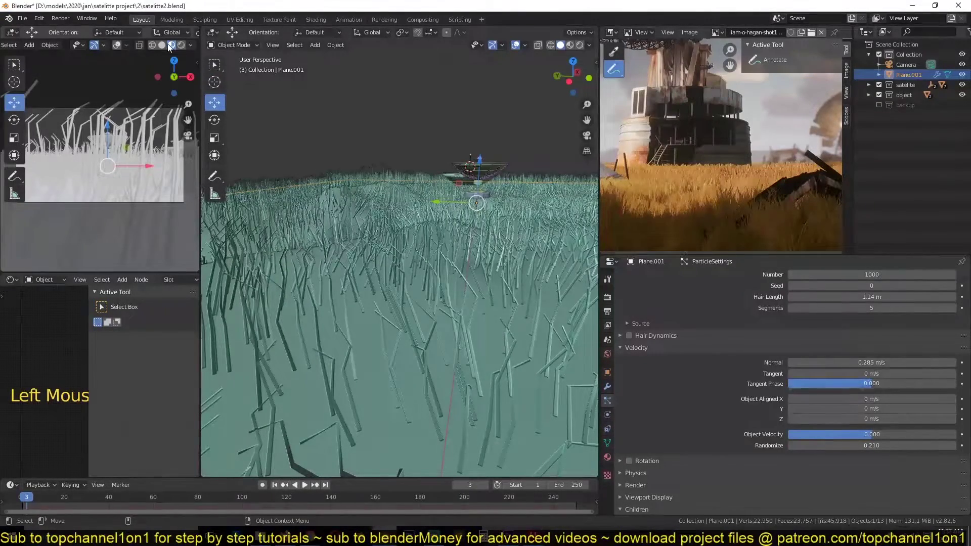
left_click(118, 45)
left_click(129, 109)
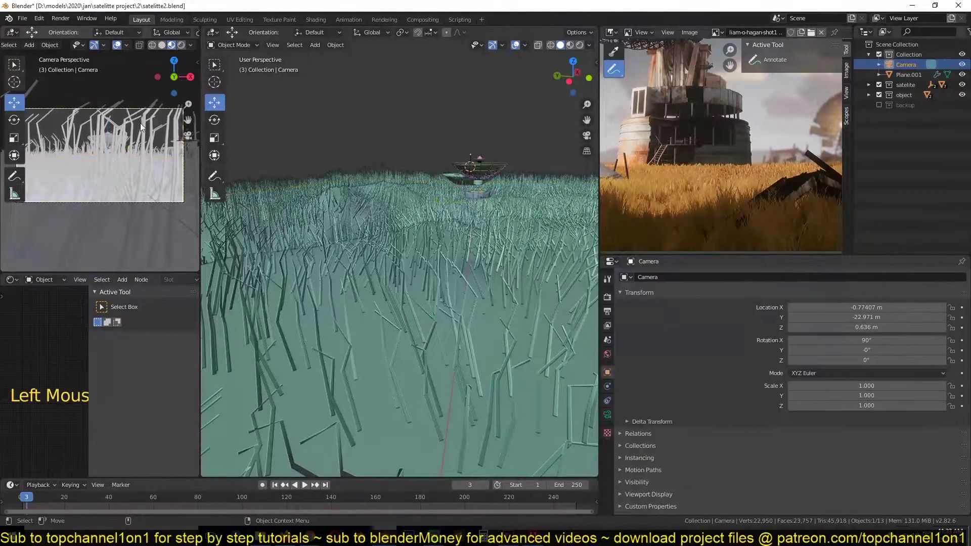
key("g")
left_click(145, 107)
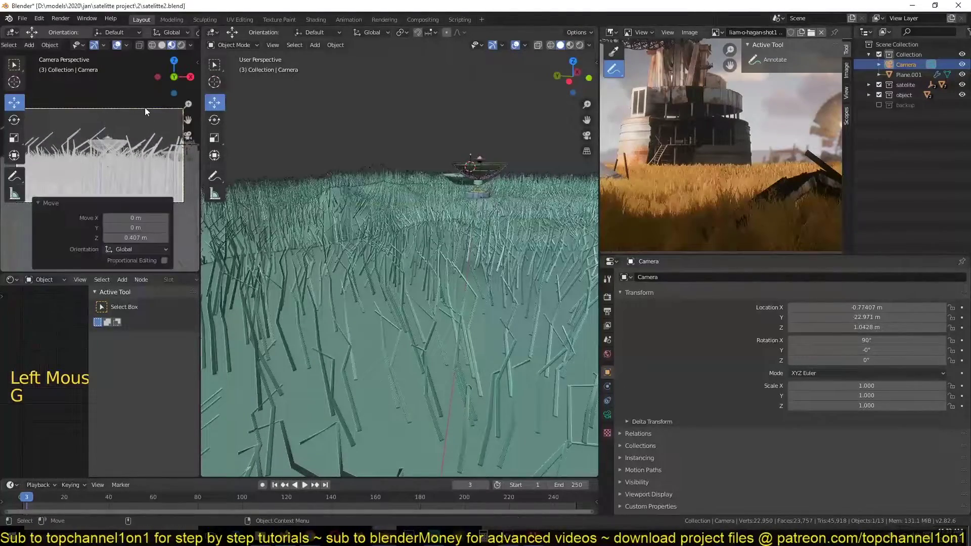
Step: Shorten the terrain's grass by setting the hair's Normal velocity to 0.0942 m/s, and save the file
left_click(476, 176)
scroll(837, 355, "up", 2)
scroll(837, 355, "down", 2)
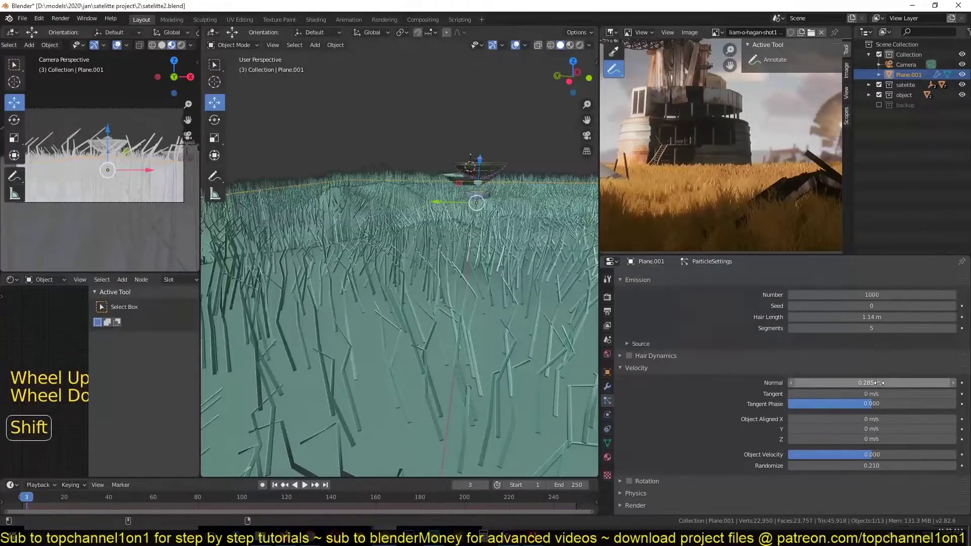
left_click_drag(870, 384, 819, 384, "shift")
key("alt+a")
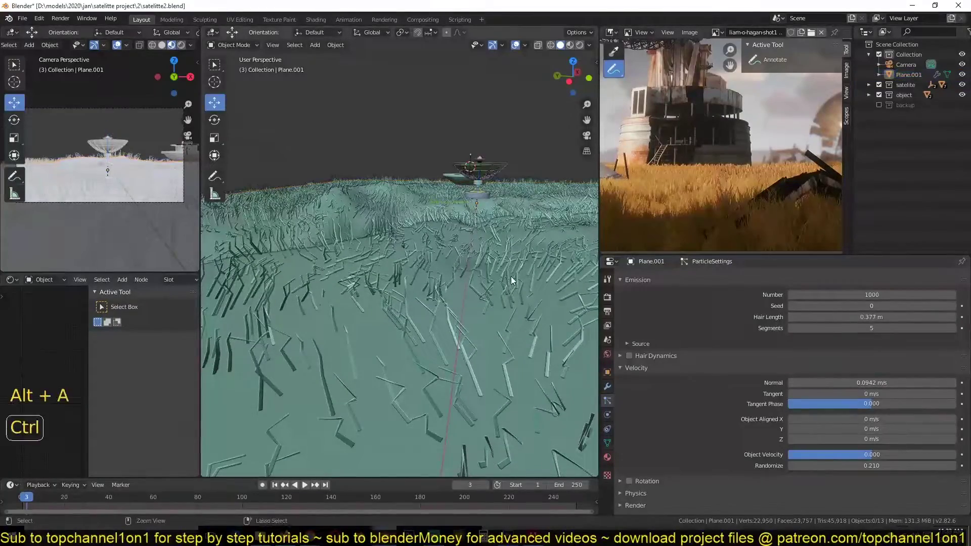
key("ctrl+s")
Step: Examine the terrain from above, the camera's place on it, and the grass distribution in the reference image
scroll(427, 279, "down", 5)
scroll(436, 306, "up", 5)
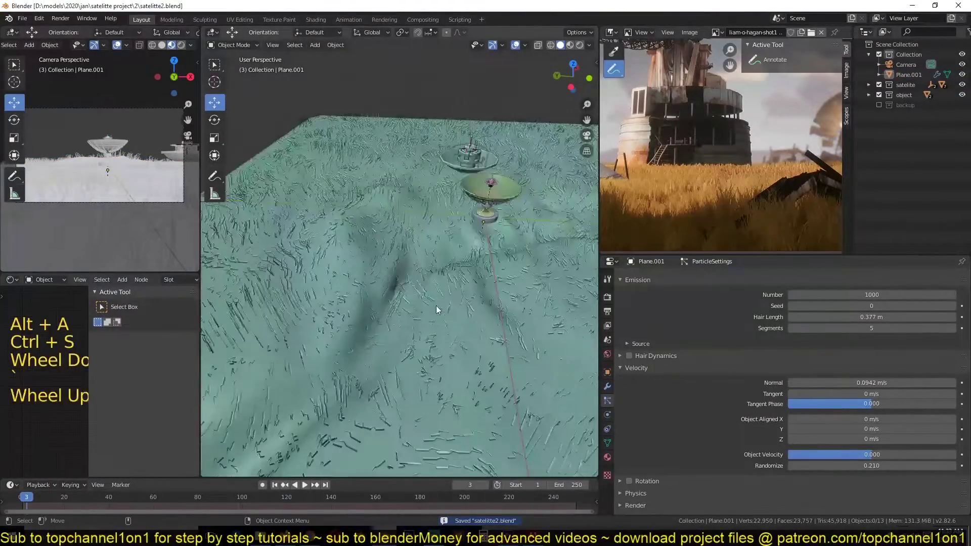
key("KP_0")
scroll(404, 272, "down", 2)
scroll(405, 272, "up", 2)
scroll(405, 272, "up", 2)
scroll(305, 260, "down", 3)
middle_click_drag(347, 262, 454, 328)
scroll(454, 329, "up", 3)
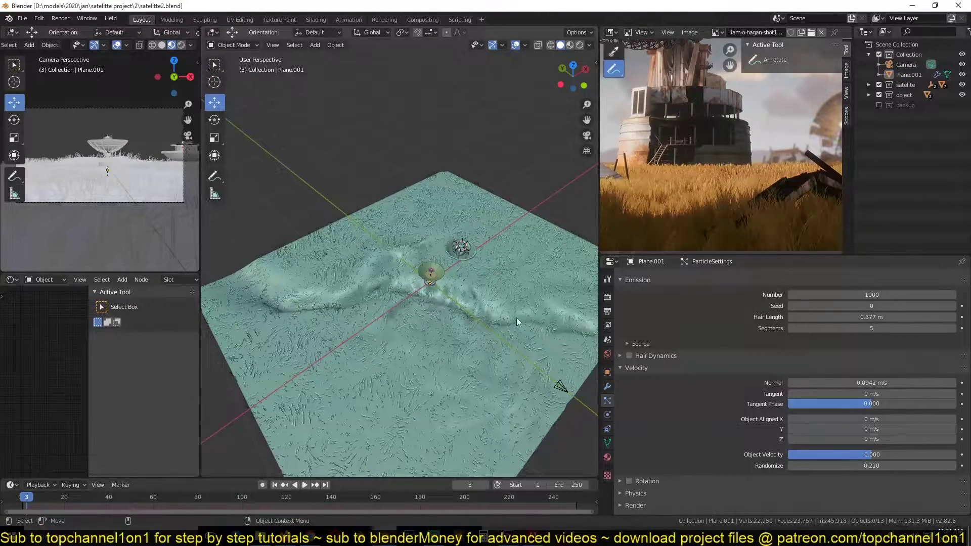
scroll(469, 326, "down", 3)
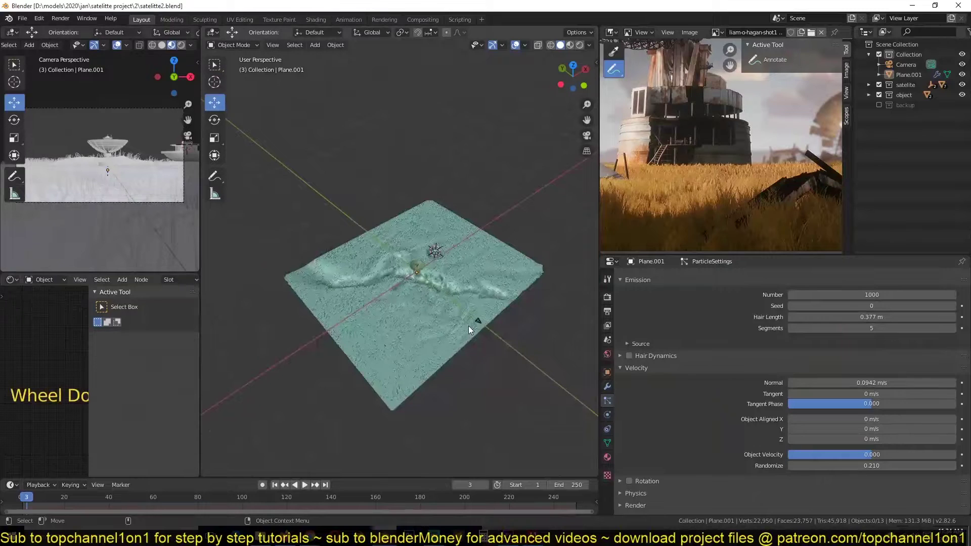
key("KP_7")
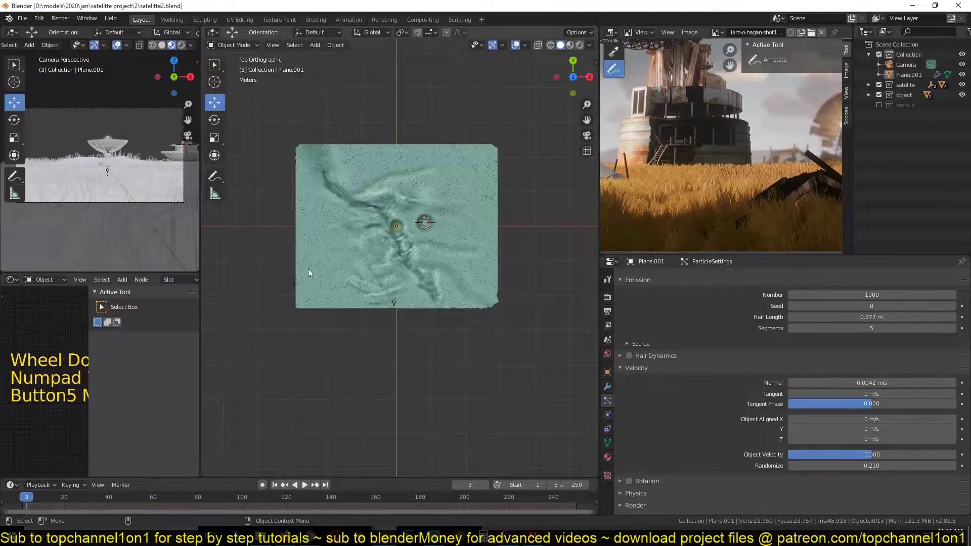
scroll(694, 167, "down", 3)
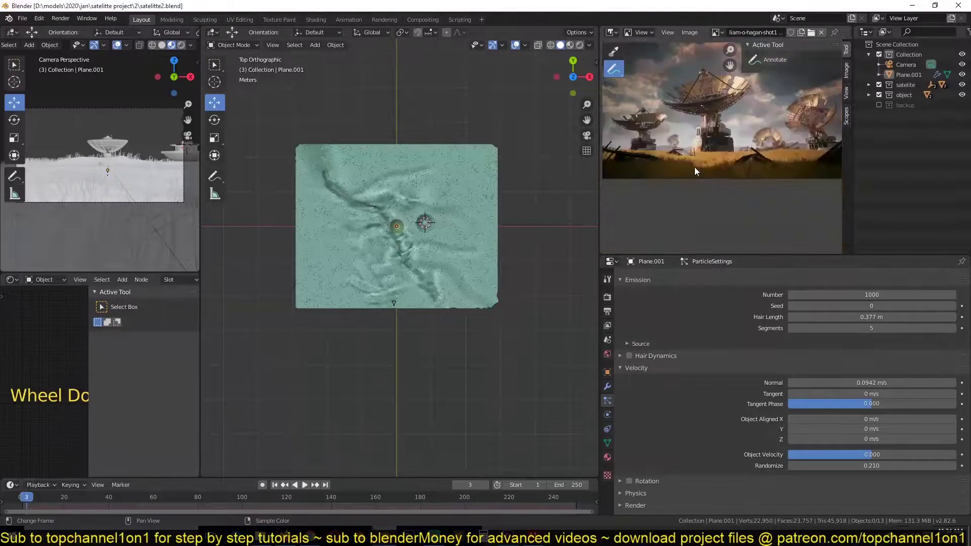
middle_click_drag(694, 167, 694, 195)
scroll(447, 245, "up", 2)
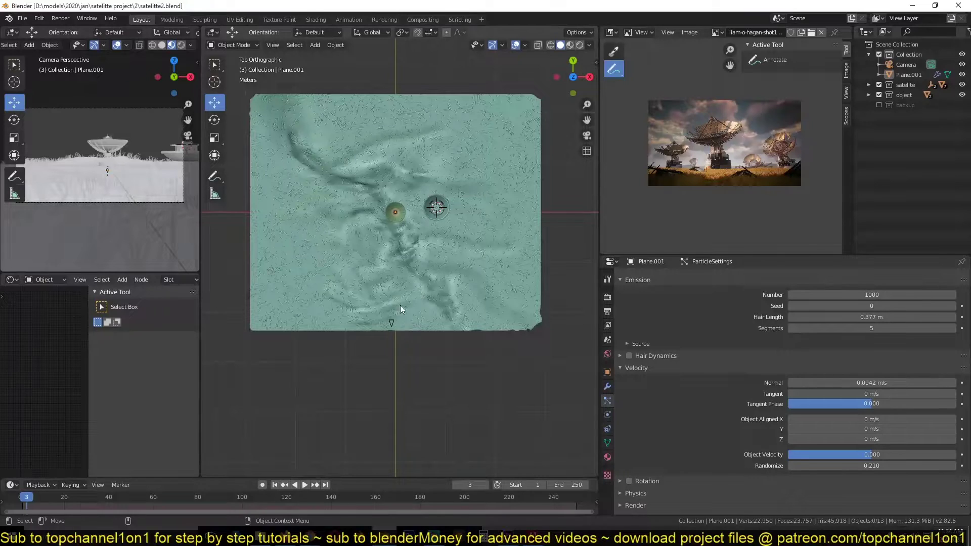
left_click(390, 328)
left_click(393, 324)
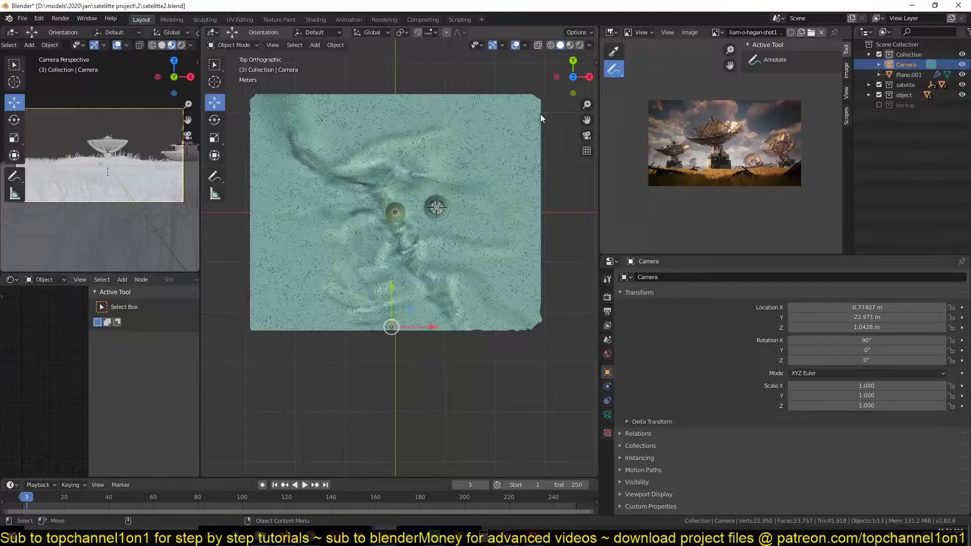
Step: Add a new vertex group to the terrain plane
left_click(506, 166)
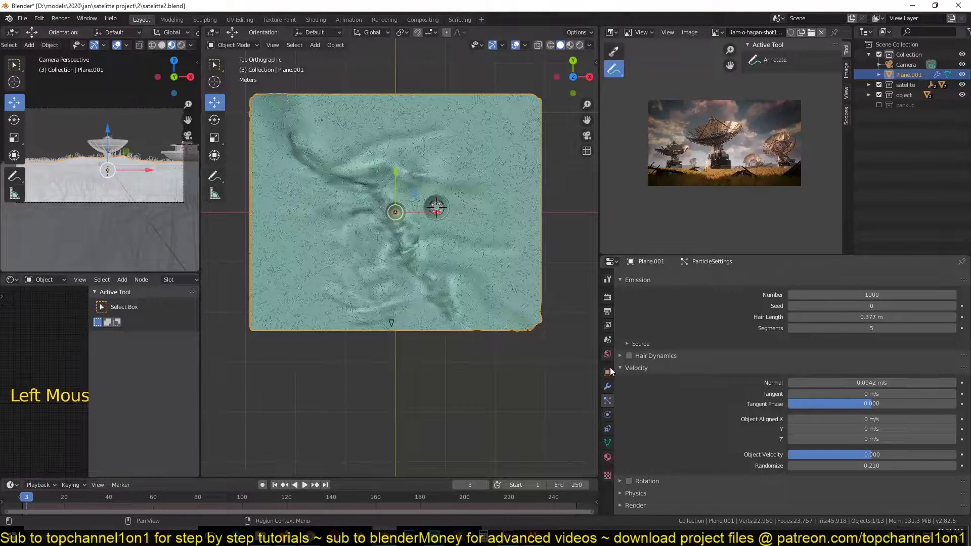
left_click(608, 443)
scroll(665, 320, "up", 3)
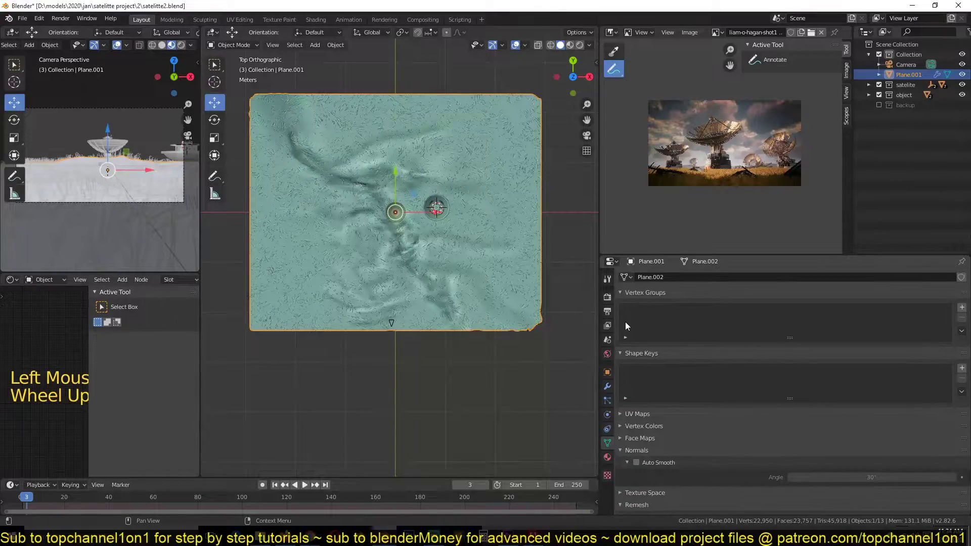
left_click(962, 307)
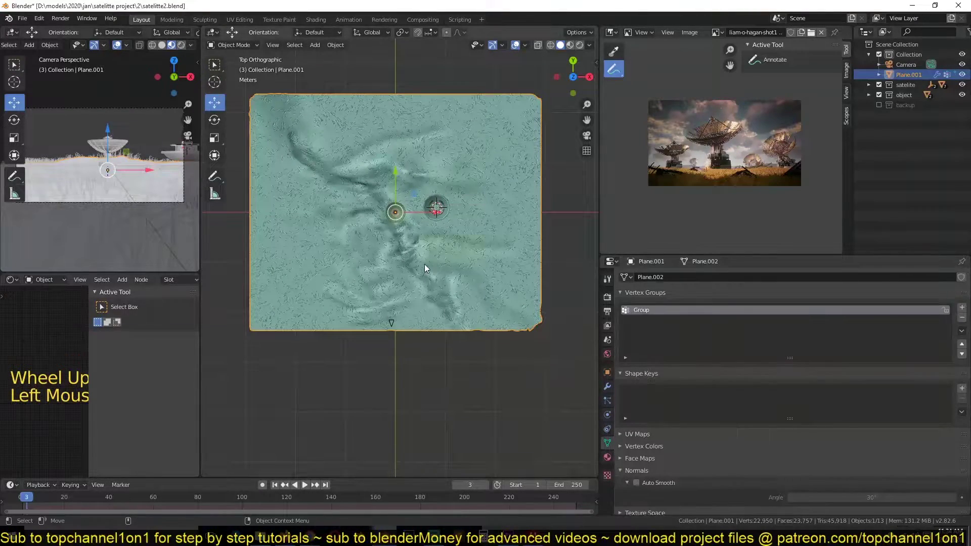
key("Tab")
key("Tab")
Step: Assign the vertex group "Group" to the hair particles' Density and switch the terrain to Weight Paint mode
left_click(607, 401)
scroll(664, 386, "down", 2)
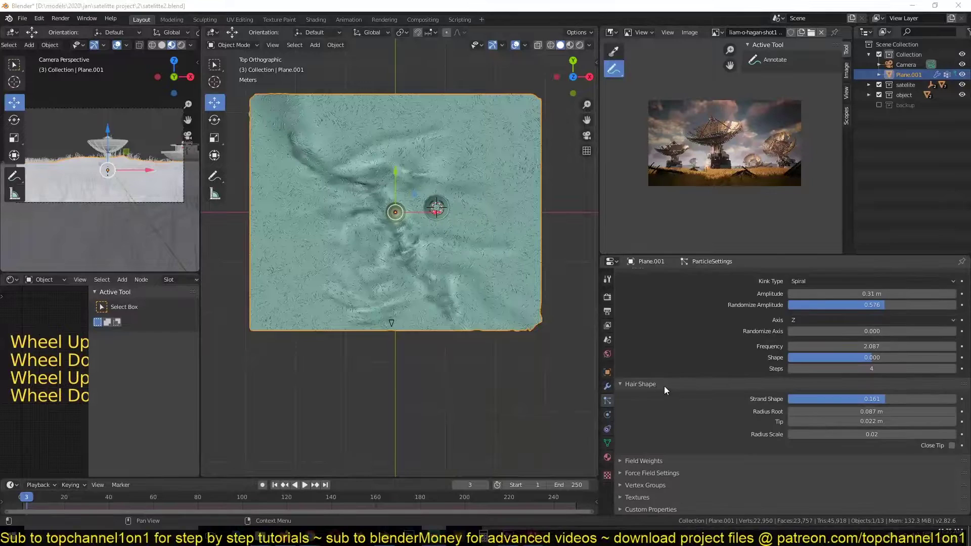
left_click(660, 483)
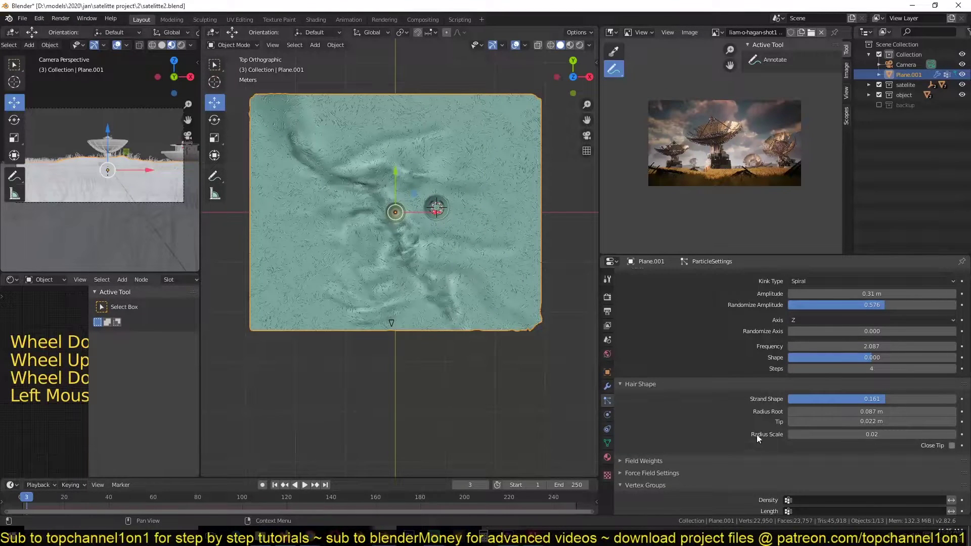
scroll(756, 434, "down", 3)
left_click(810, 404)
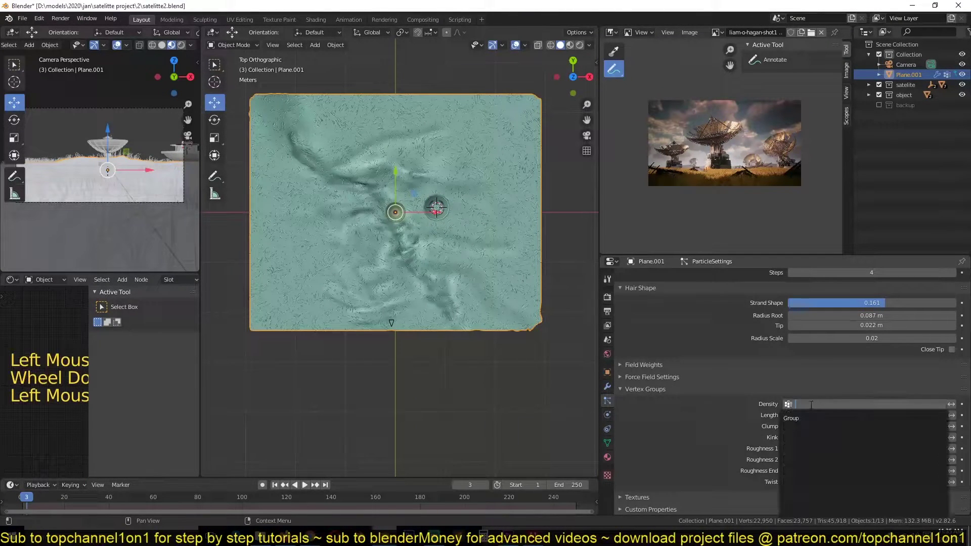
left_click(799, 420)
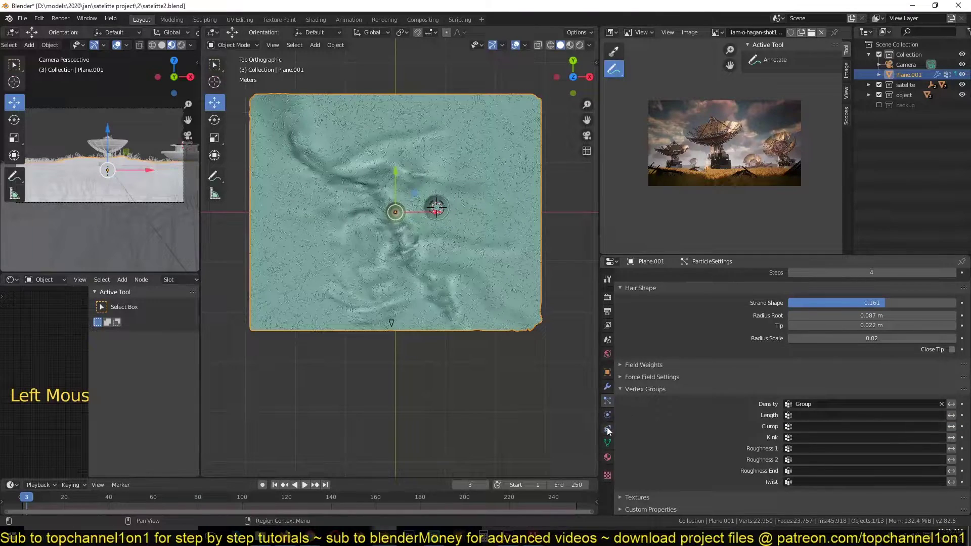
left_click(232, 45)
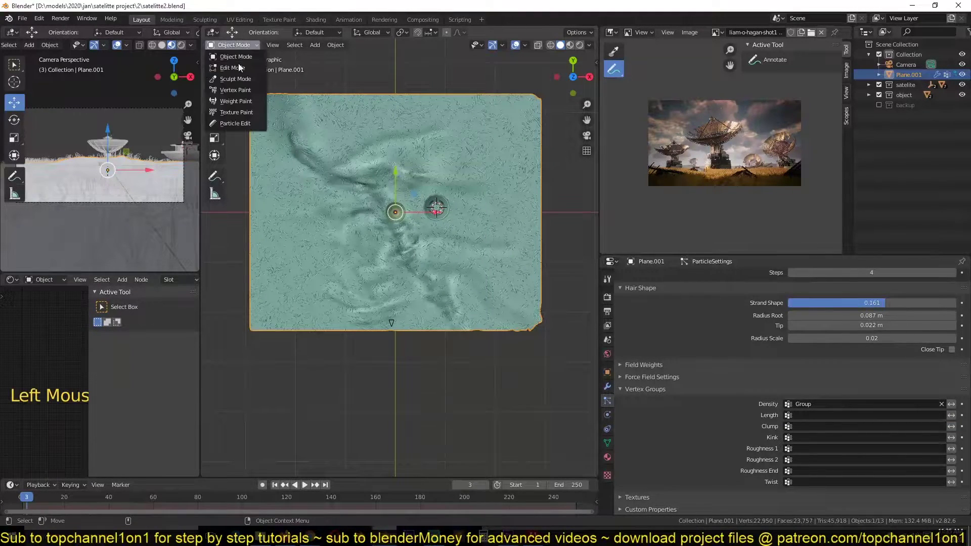
left_click(244, 102)
left_click(262, 257)
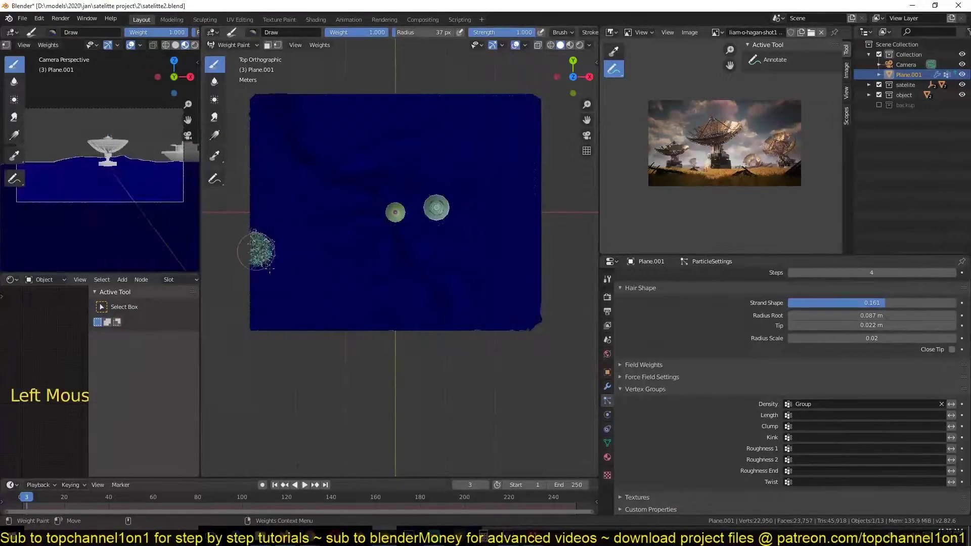
left_click_drag(263, 257, 291, 306)
key("ctrl+z")
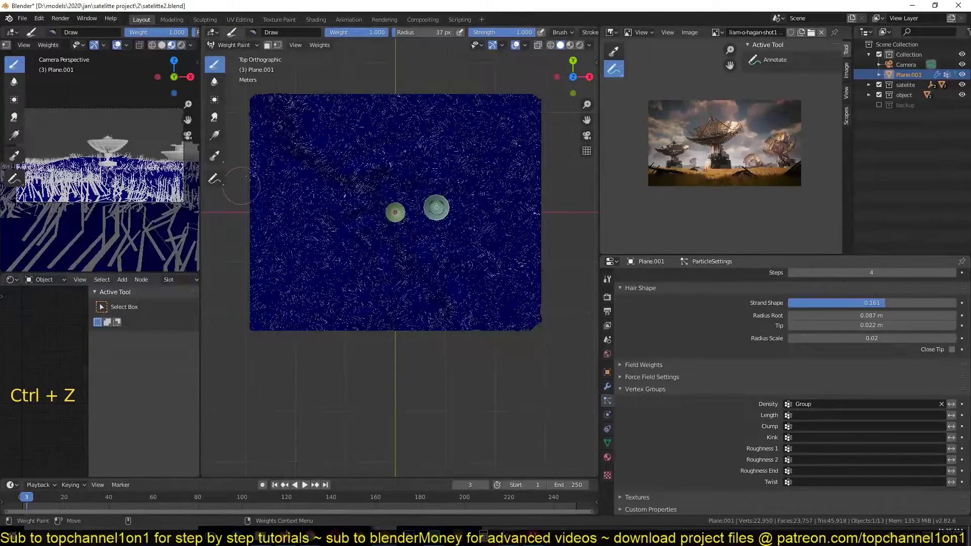
Step: Paint full weight along a winding band past the far satellite dish and over a broad patch between the near dish and the camera
mouse_move(313, 106)
left_mouse_down()
mouse_move(317, 134)
mouse_move(387, 153)
mouse_move(405, 202)
mouse_move(447, 239)
left_mouse_up()
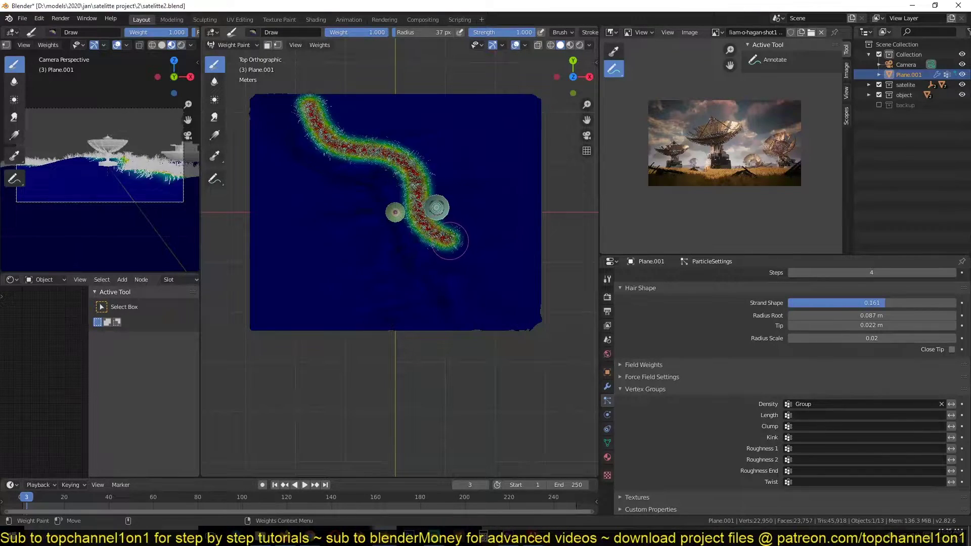
scroll(460, 211, "up", 4)
mouse_move(290, 91)
left_mouse_down()
mouse_move(355, 146)
mouse_move(413, 242)
left_mouse_up()
left_click_drag(326, 137, 364, 213)
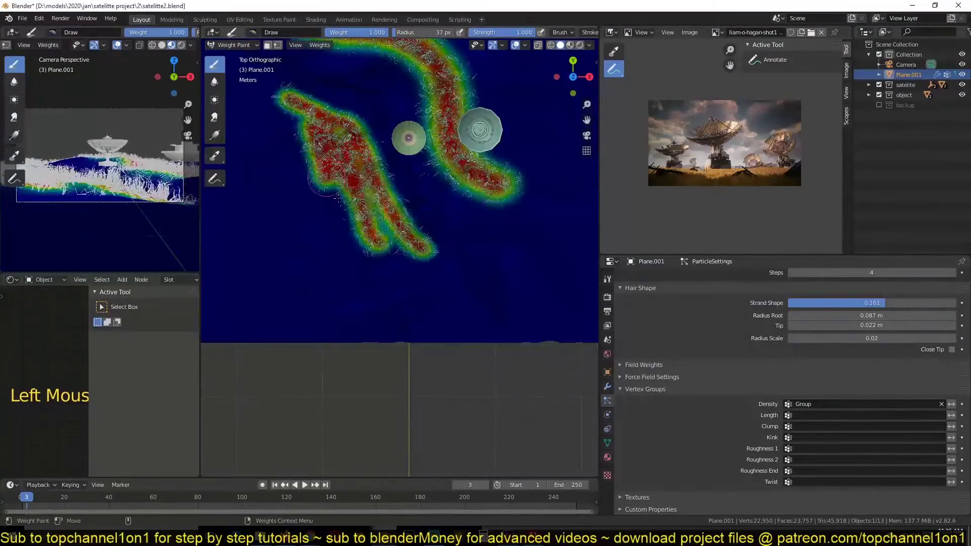
left_click_drag(343, 250, 363, 248)
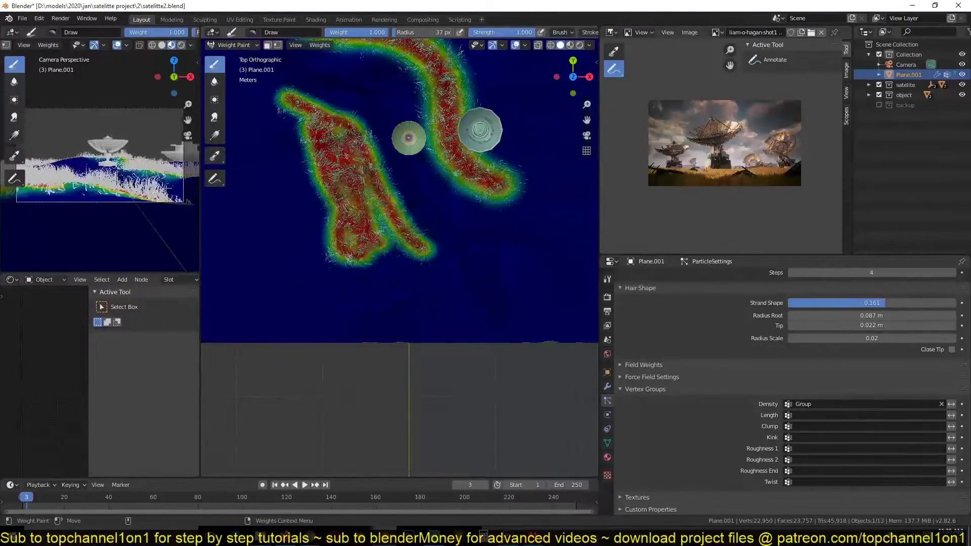
left_click_drag(326, 199, 308, 242)
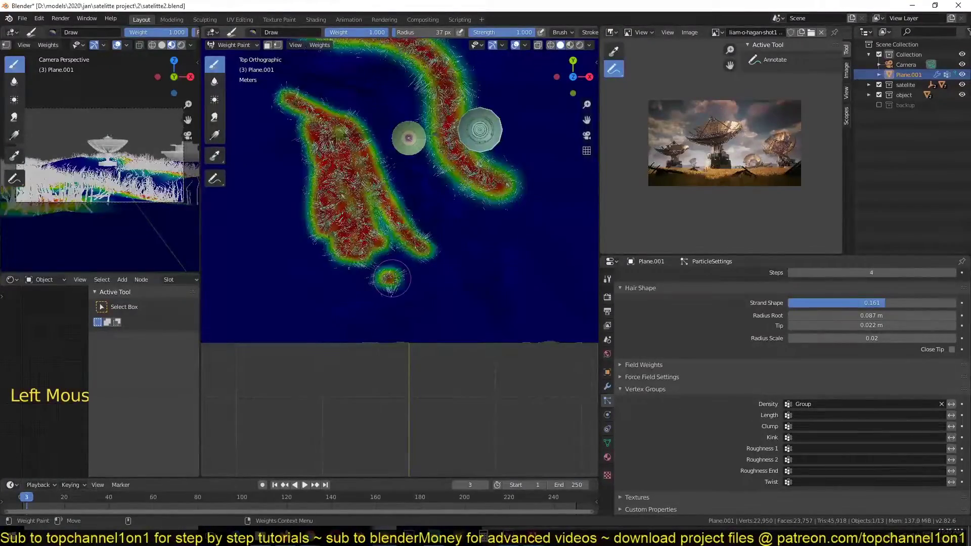
left_click_drag(391, 259, 434, 299)
mouse_move(406, 250)
left_mouse_down()
mouse_move(357, 268)
mouse_move(394, 297)
mouse_move(439, 295)
left_mouse_up()
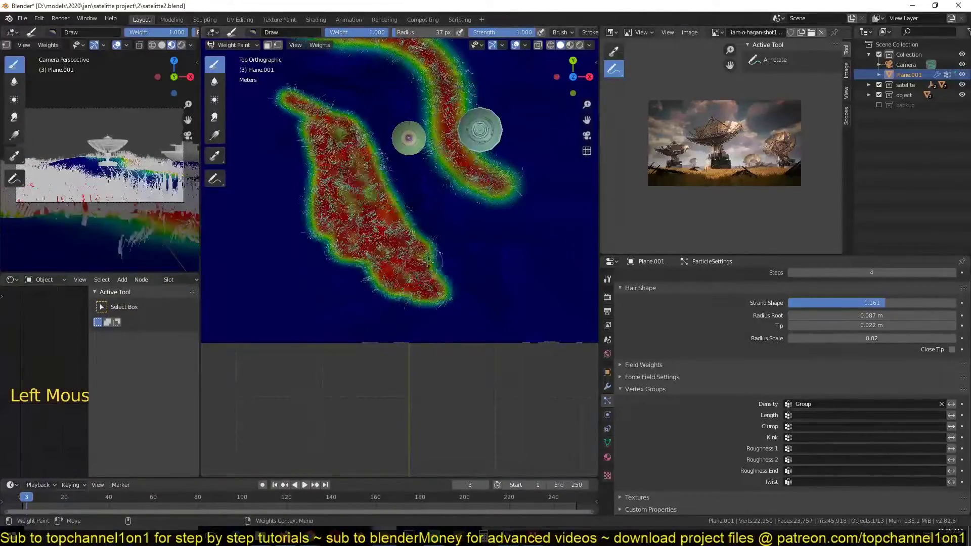
left_click_drag(429, 262, 425, 253)
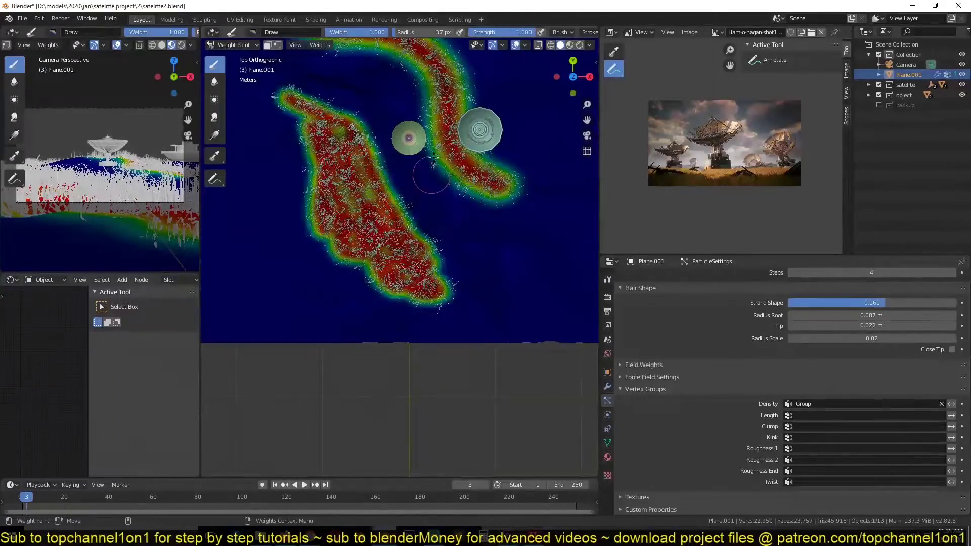